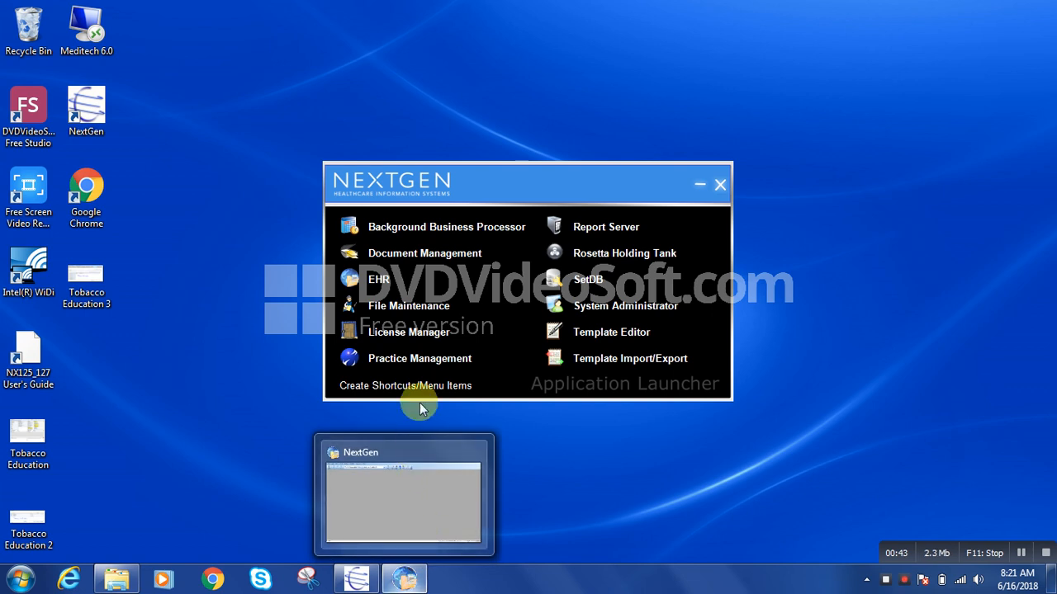
Switch to NextGen EHR, launch ICS from it and open the list of image batches
left_click(405, 580)
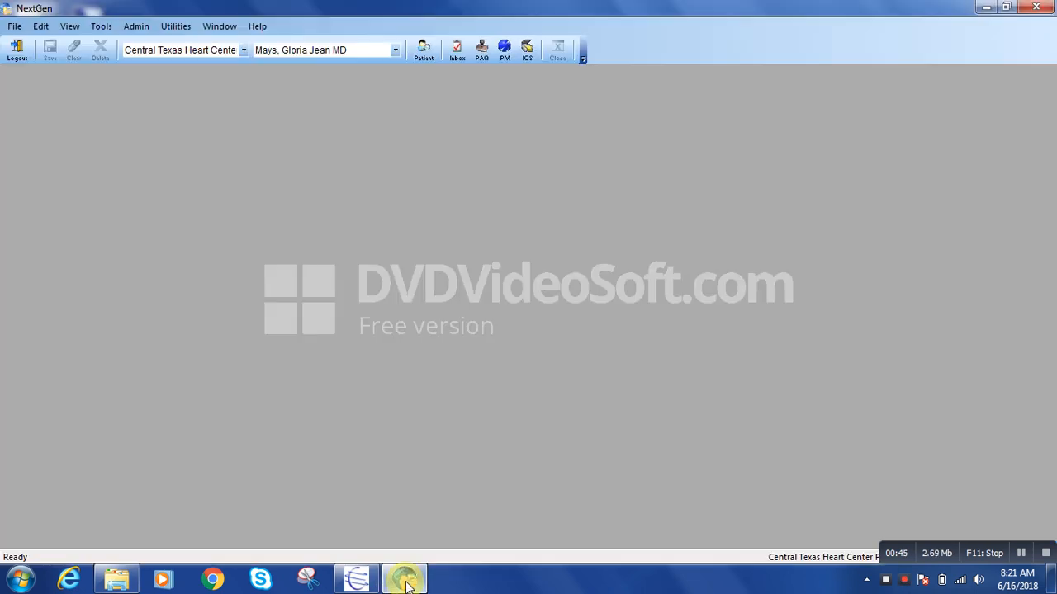
left_click(527, 54)
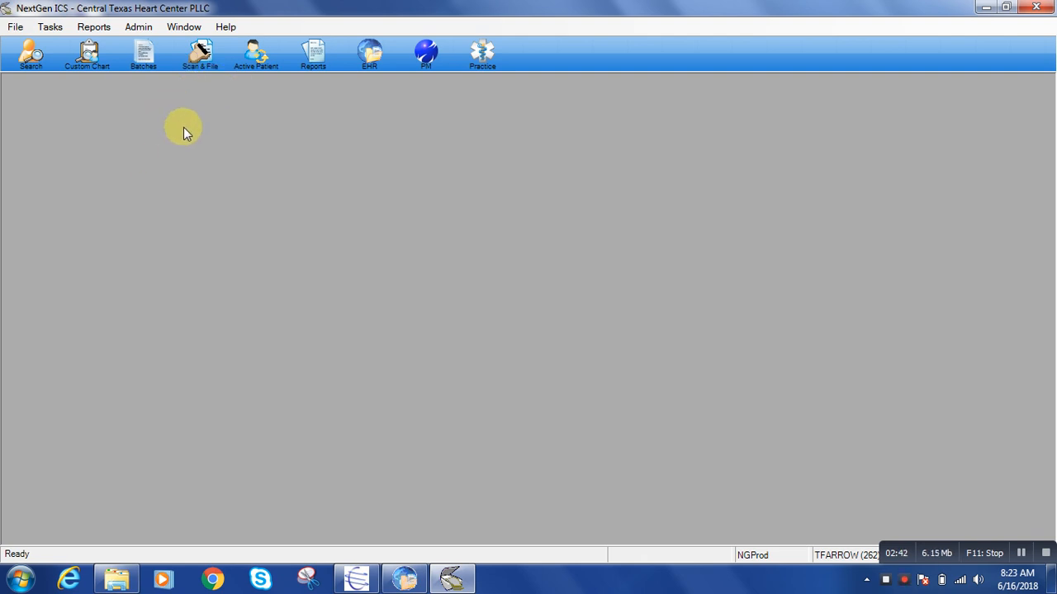
left_click(141, 51)
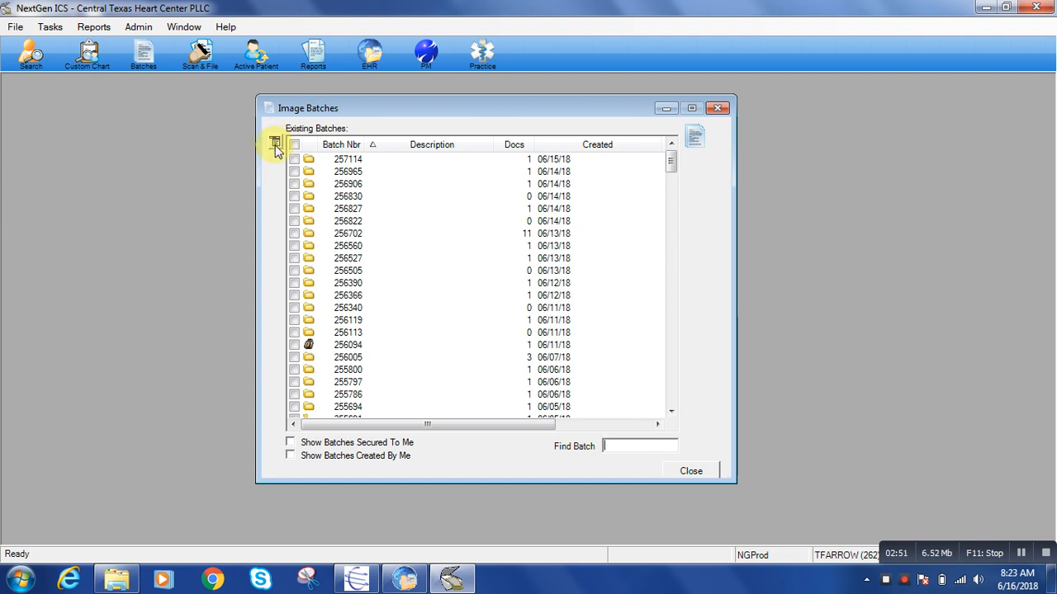
Start a new image batch with the description Test 1 and the File Import acquire profile
left_click(276, 146)
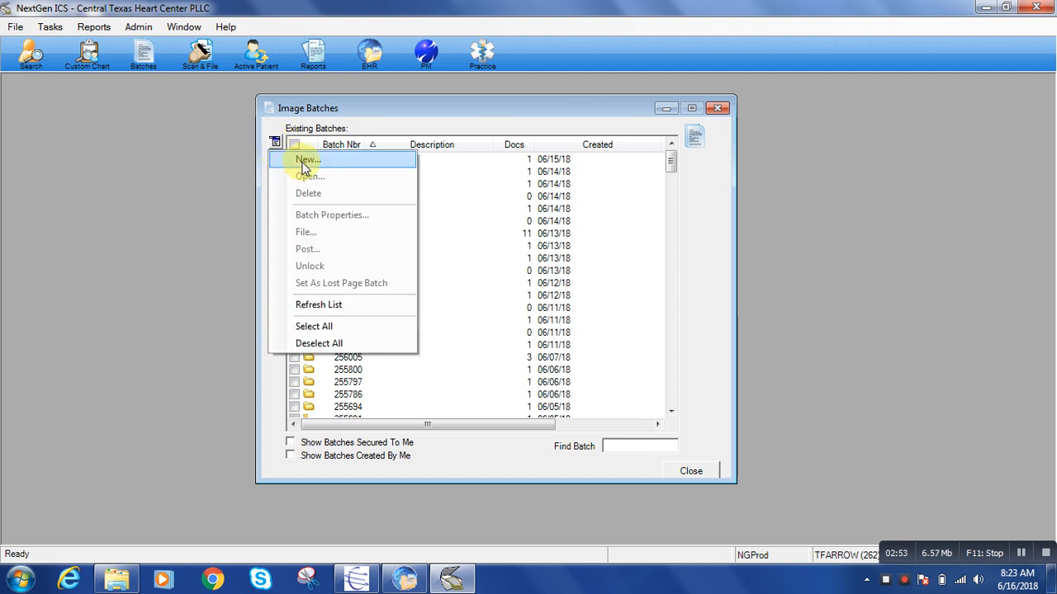
left_click(299, 160)
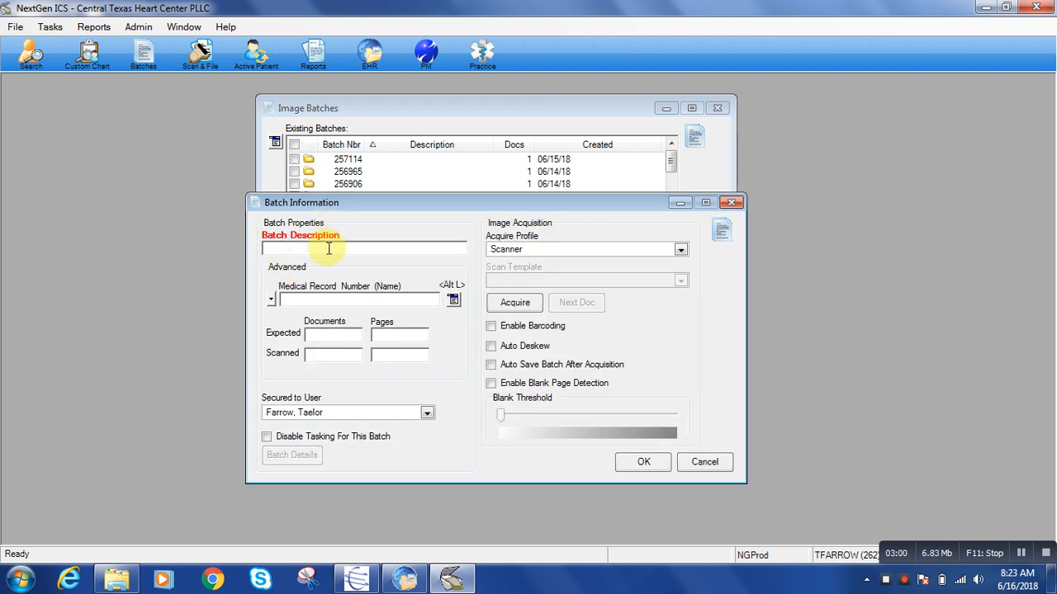
type("Test 1")
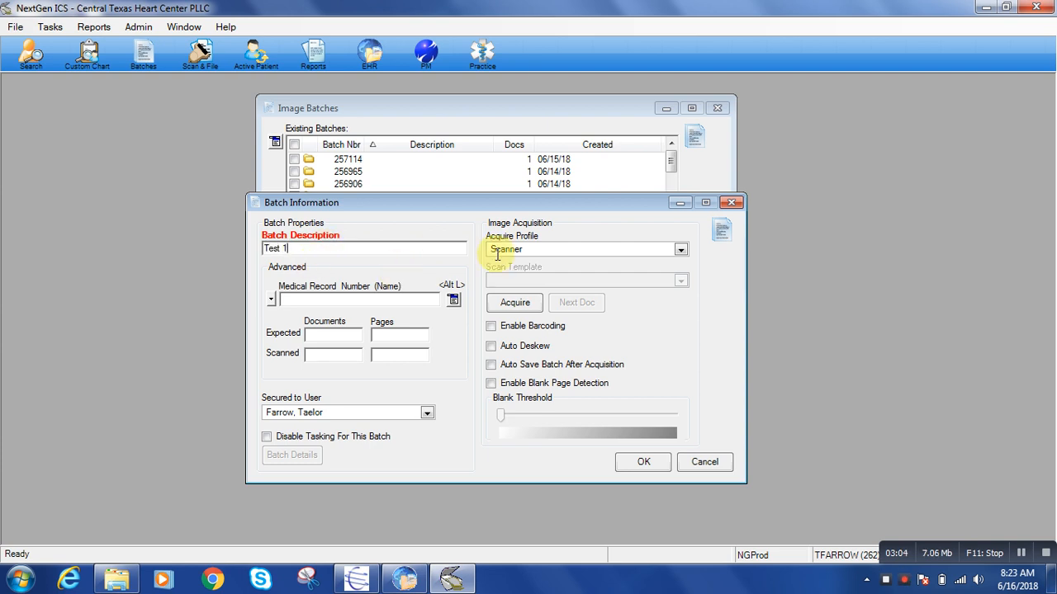
left_click(681, 250)
left_click(606, 288)
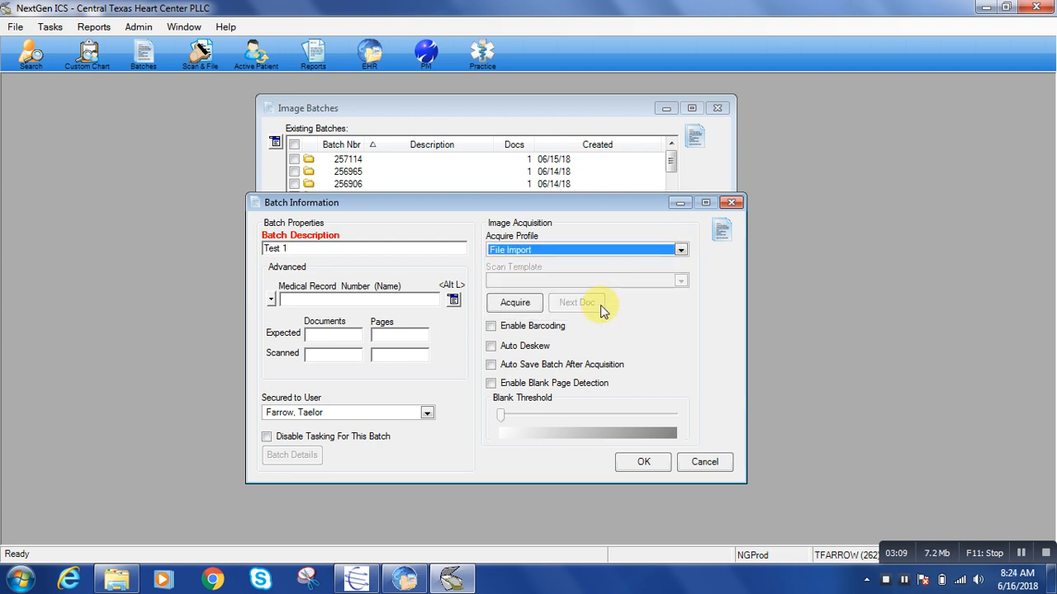
Acquire the batch's pages by importing the PDF named test from the shared scans folder
left_click(513, 304)
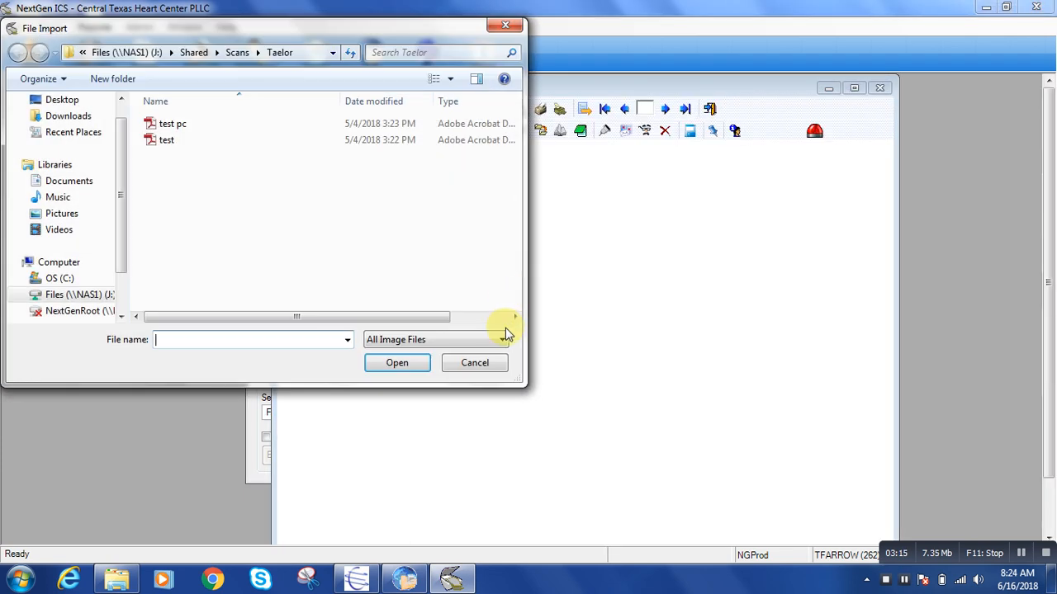
left_click(169, 140)
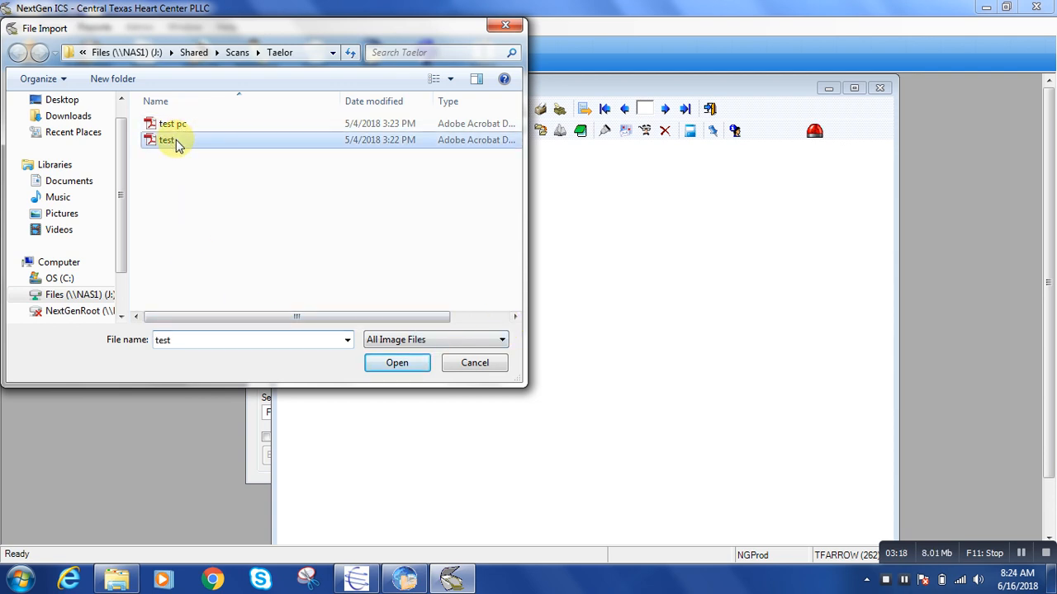
left_click(396, 363)
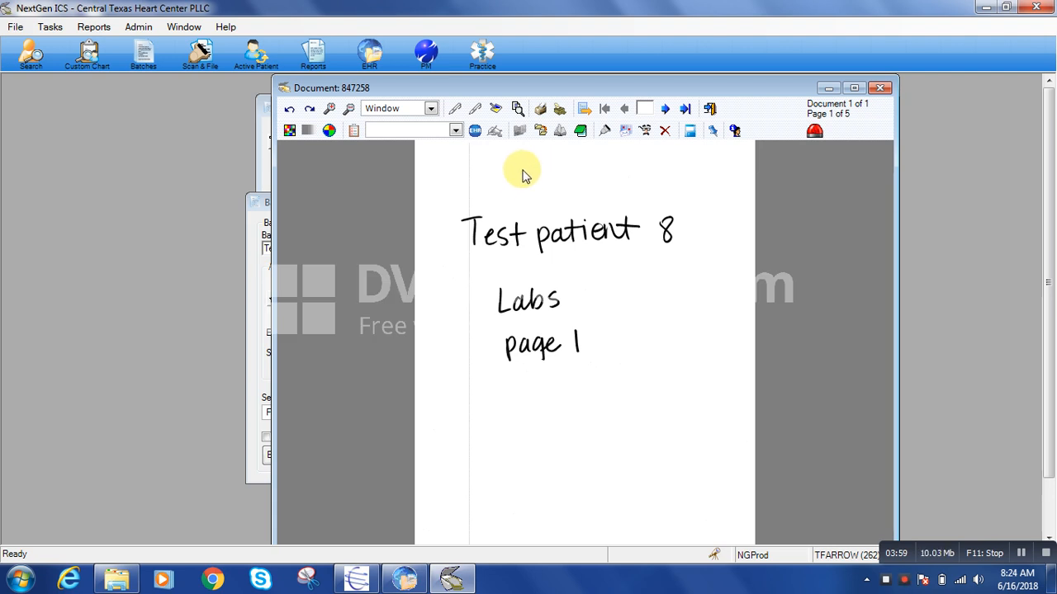
Begin filing the imported document, look up patients by last name and choose the test patient written on the page
left_click(541, 132)
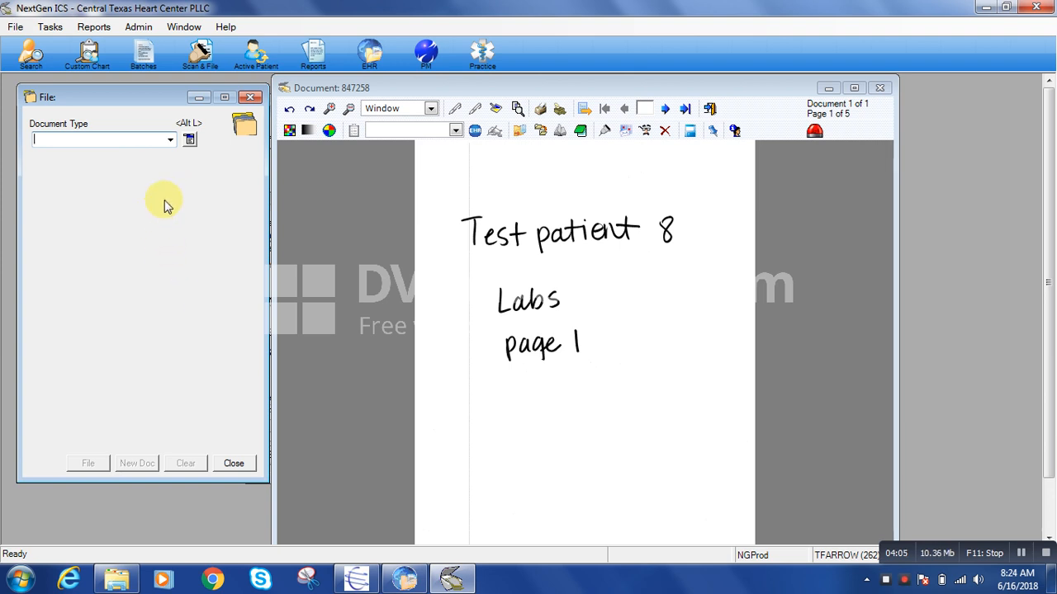
left_click(190, 142)
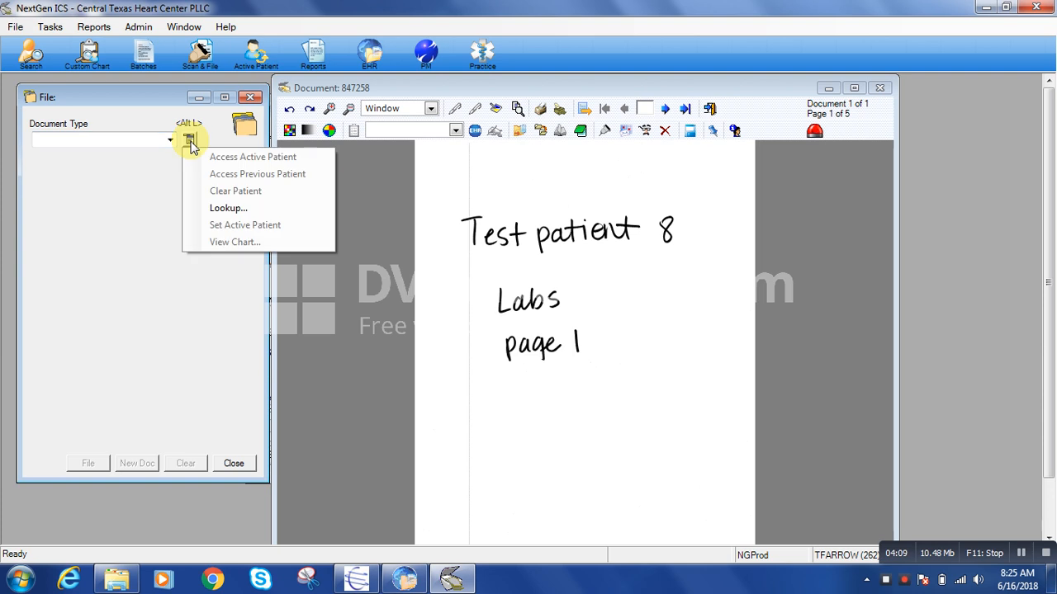
left_click(222, 208)
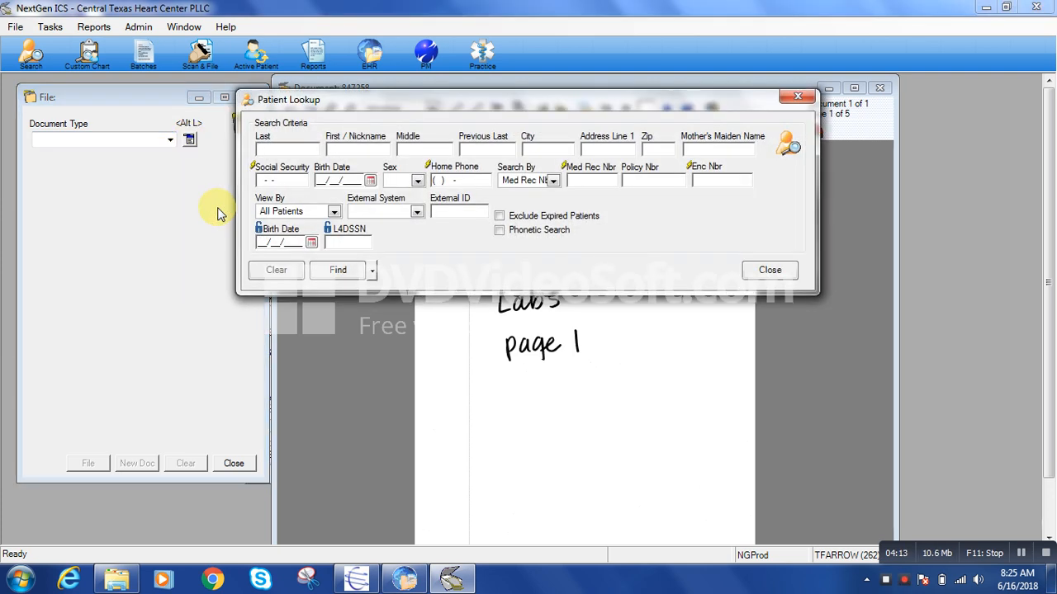
type("Testpatient")
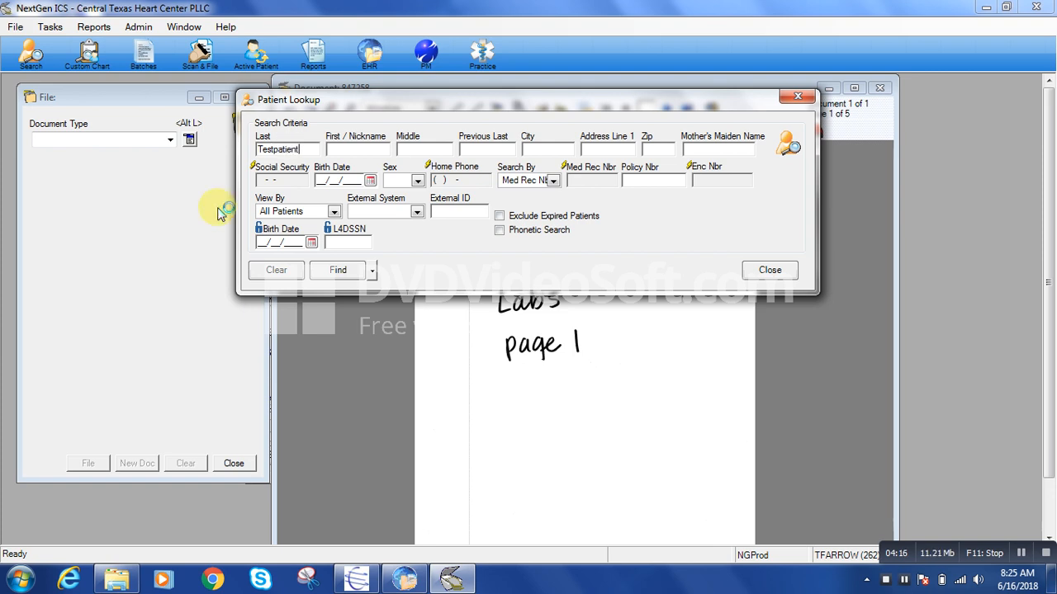
key("Return")
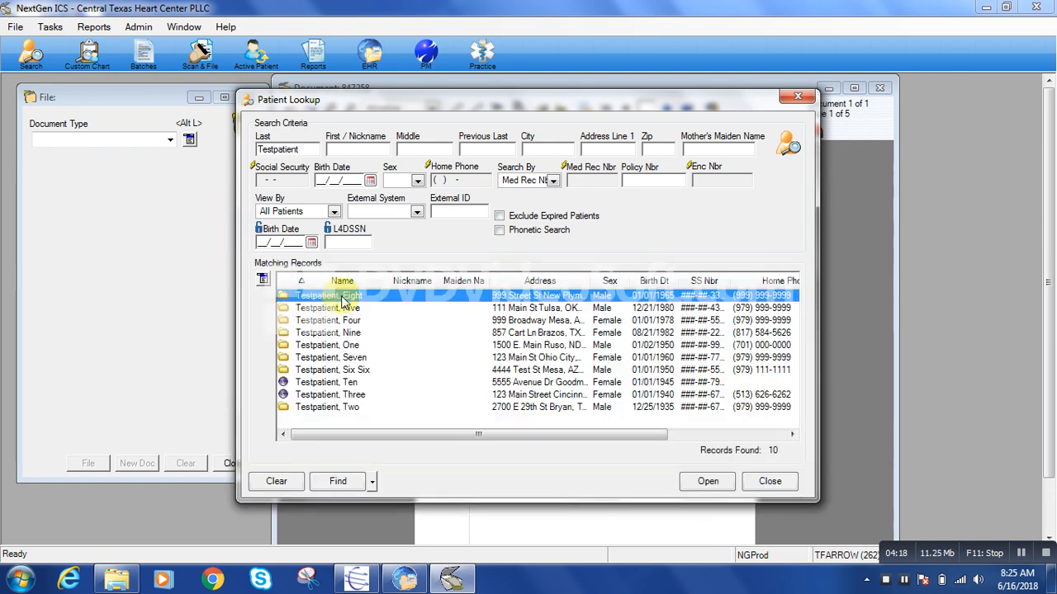
double_click(341, 299)
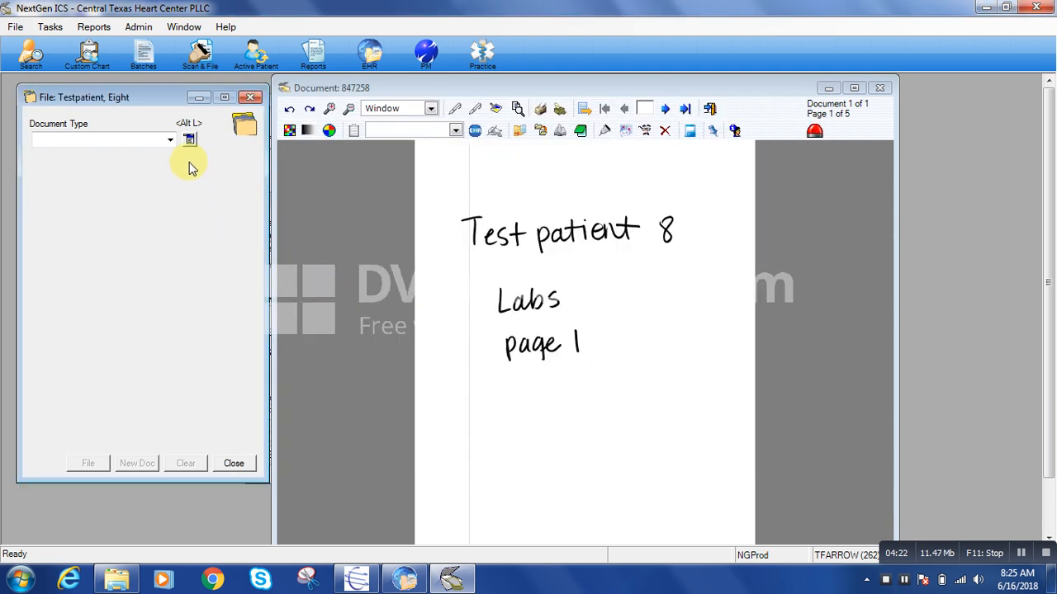
Set the document type to TAB - Lab and the date of service to 05/01/2018
left_click(169, 145)
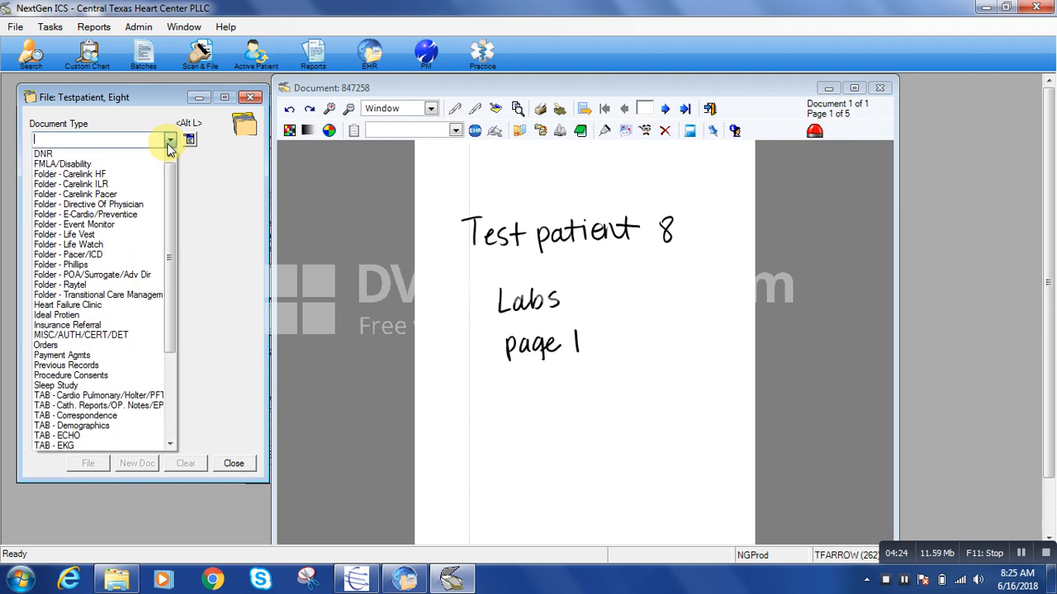
scroll(31, 390, "down", 3)
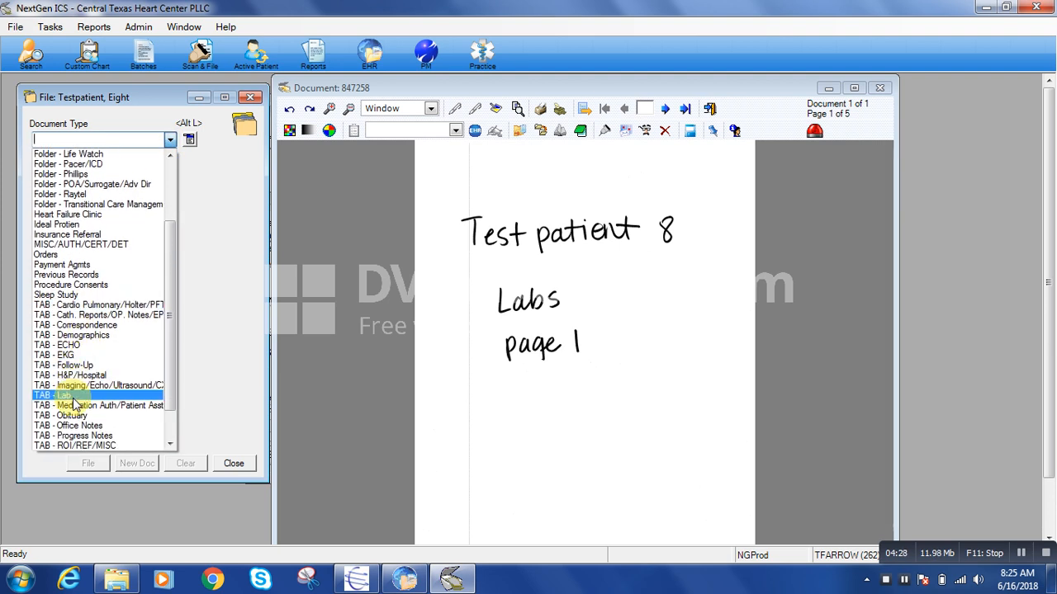
left_click(74, 398)
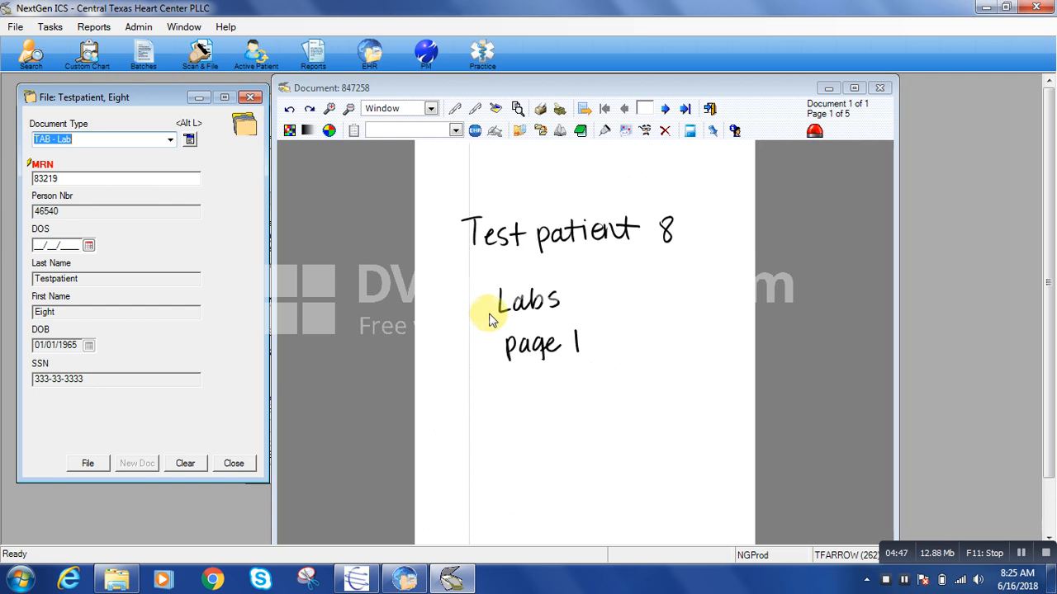
left_click(35, 245)
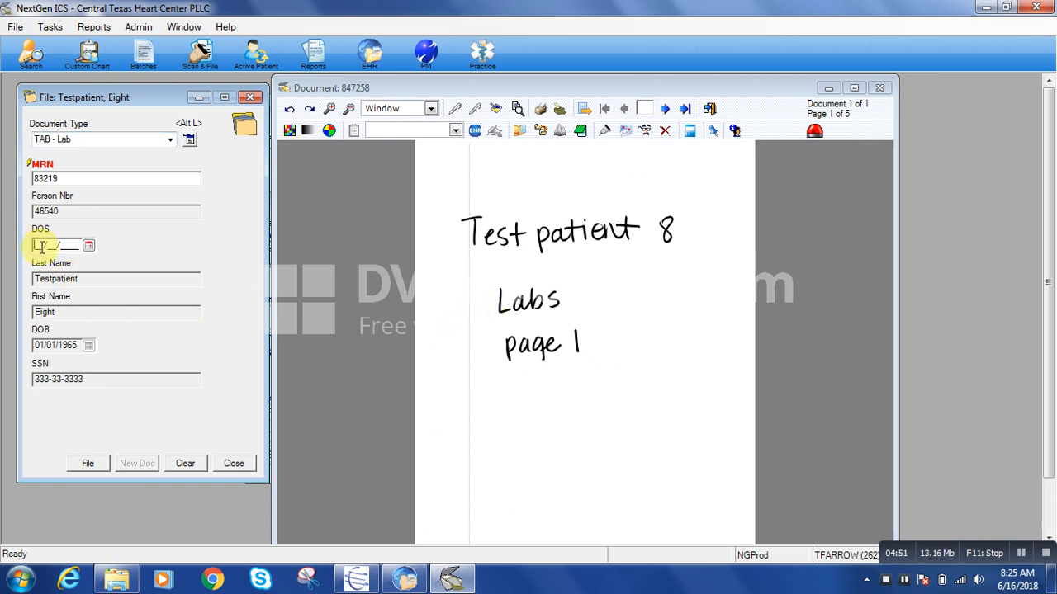
type("06/01/2018")
left_click(88, 246)
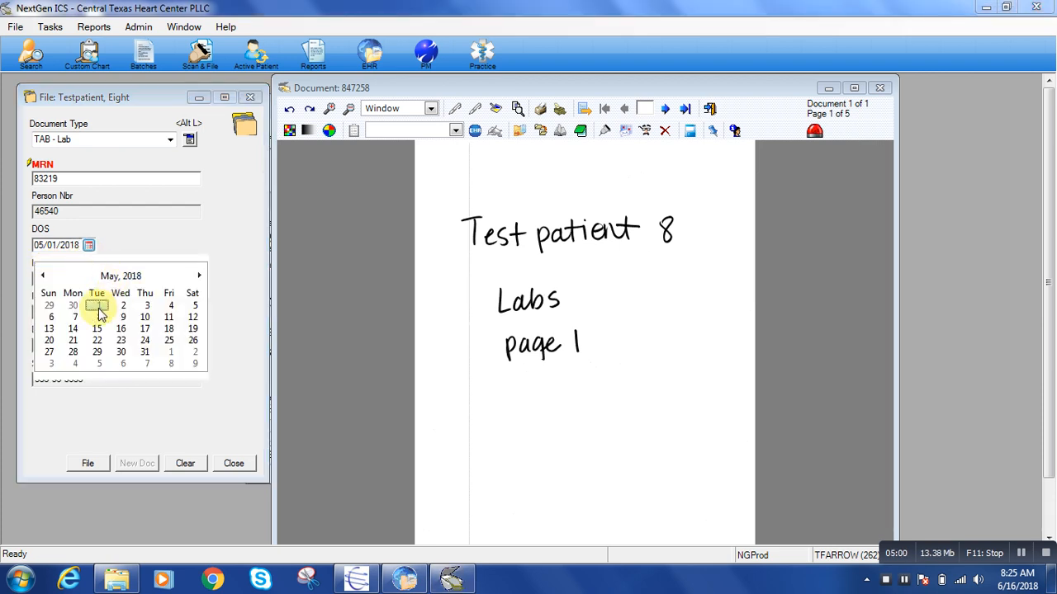
left_click(91, 248)
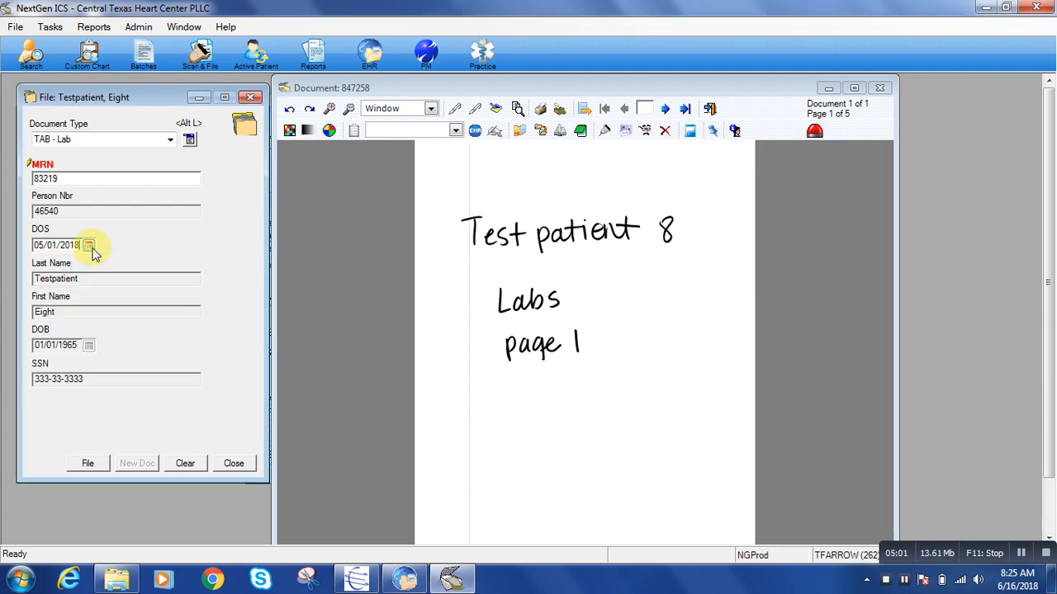
File all three lab pages into the patient's TAB - Lab document
left_click(88, 464)
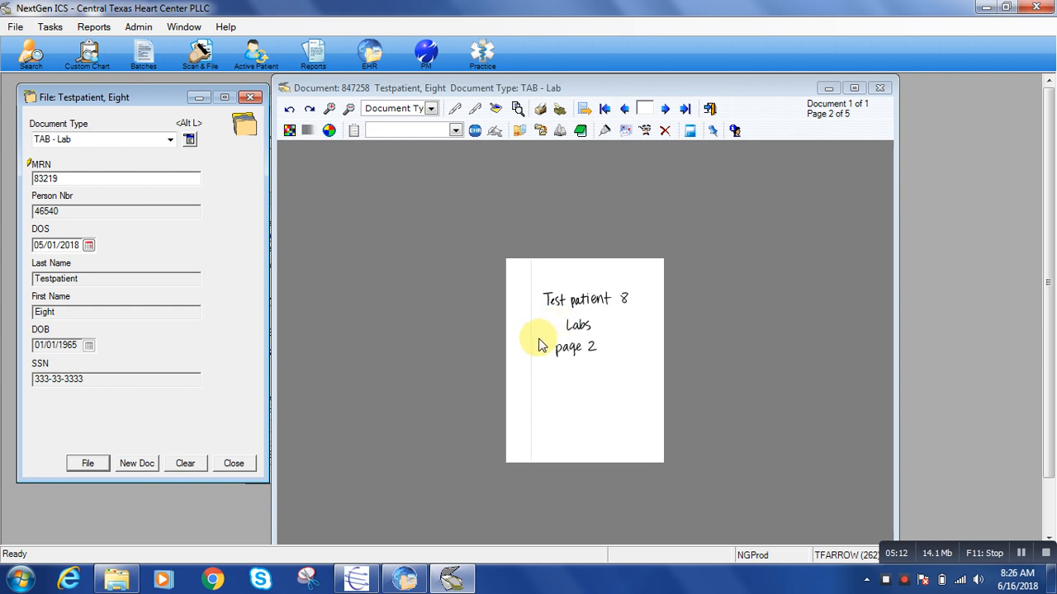
left_click(86, 463)
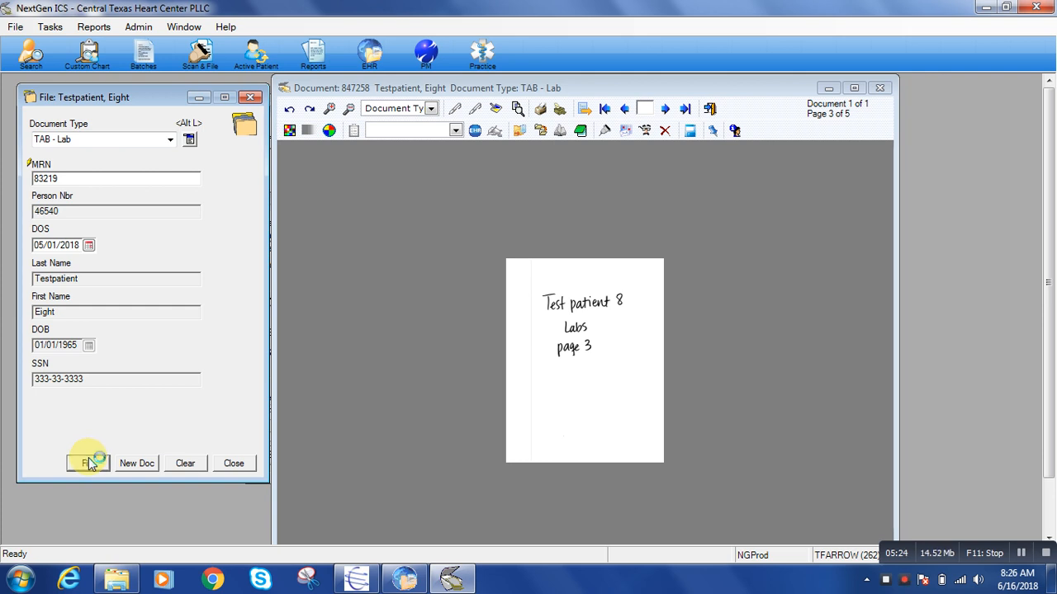
left_click(89, 463)
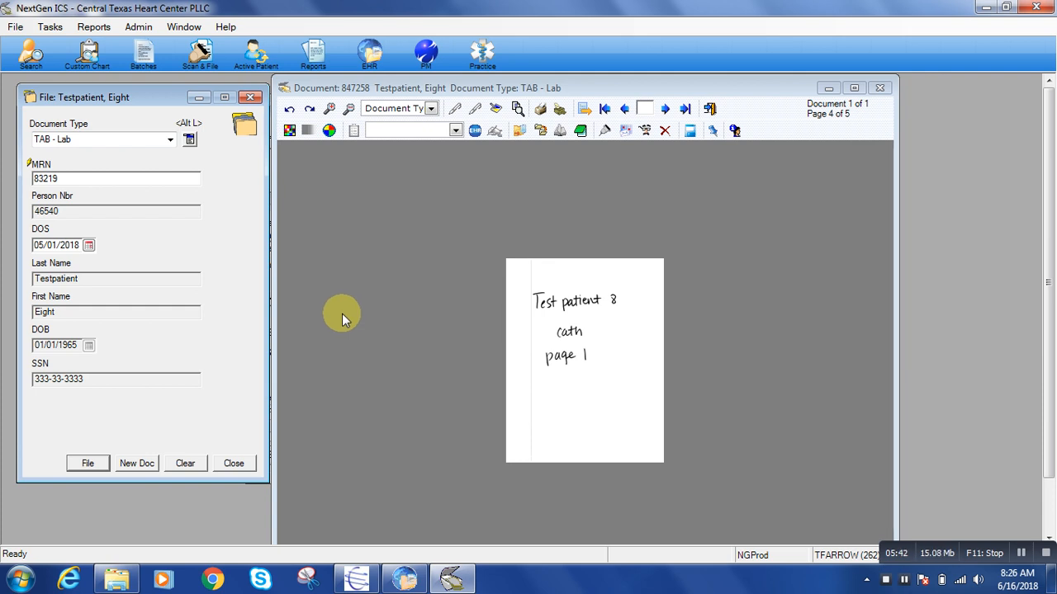
Start a new document at the cath page and set its type to TAB - Cath. Reports/OP. Notes/EP
left_click(135, 463)
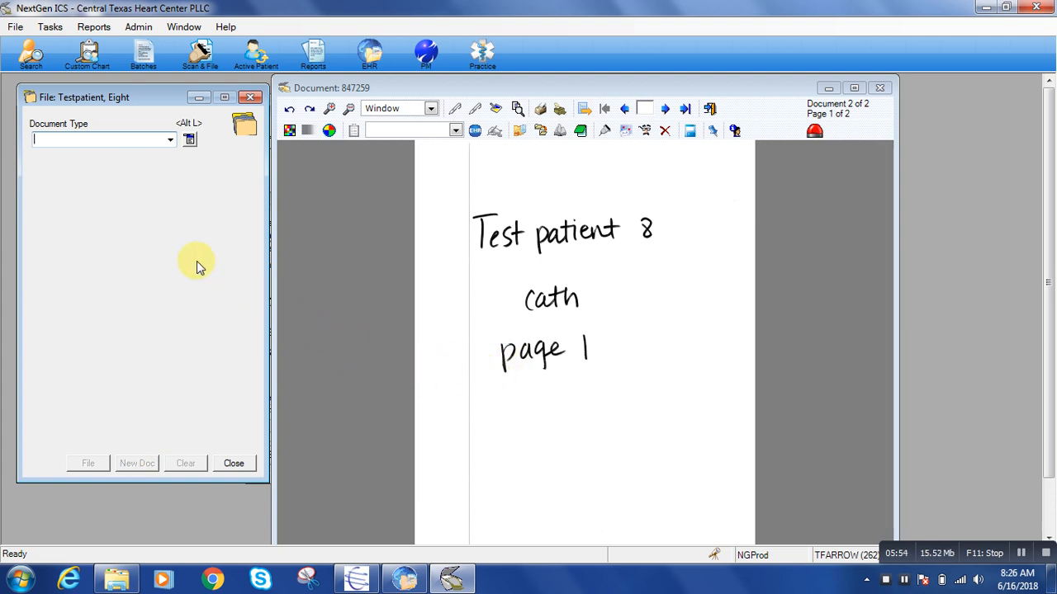
left_click(85, 113)
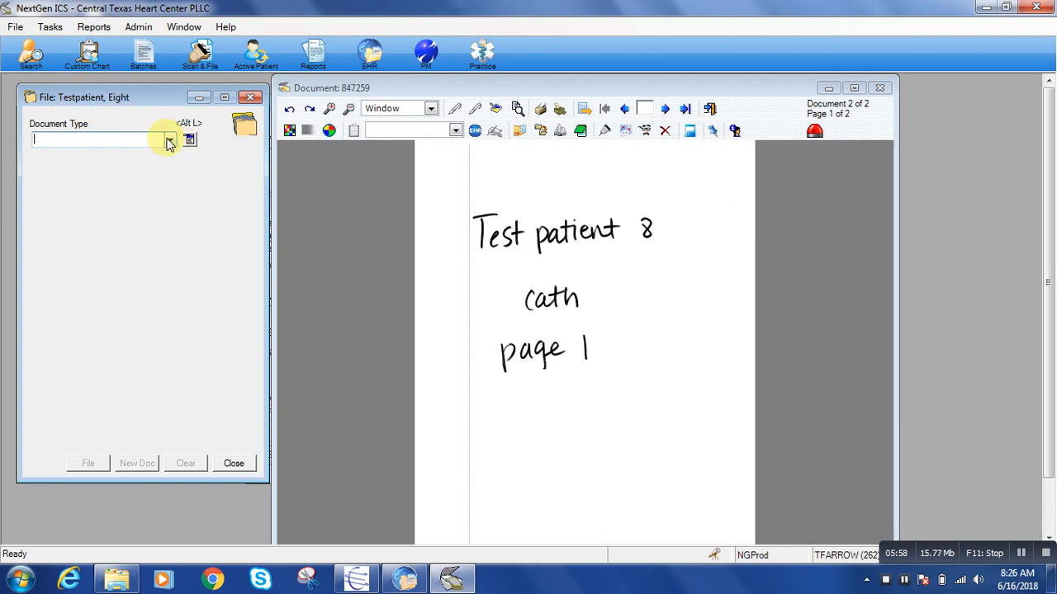
left_click(170, 142)
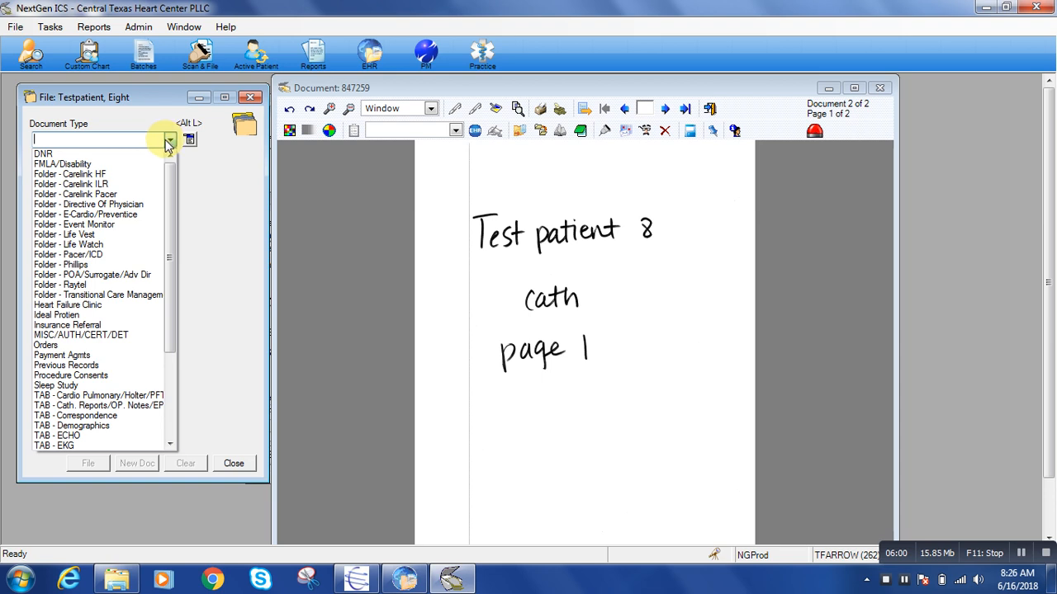
scroll(99, 351, "down", 1)
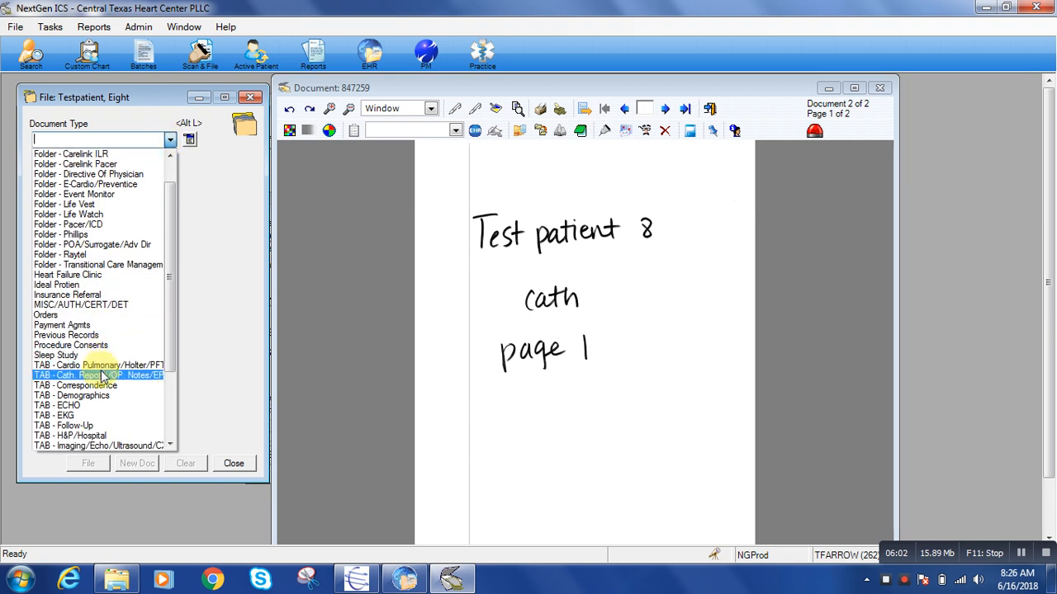
left_click(103, 376)
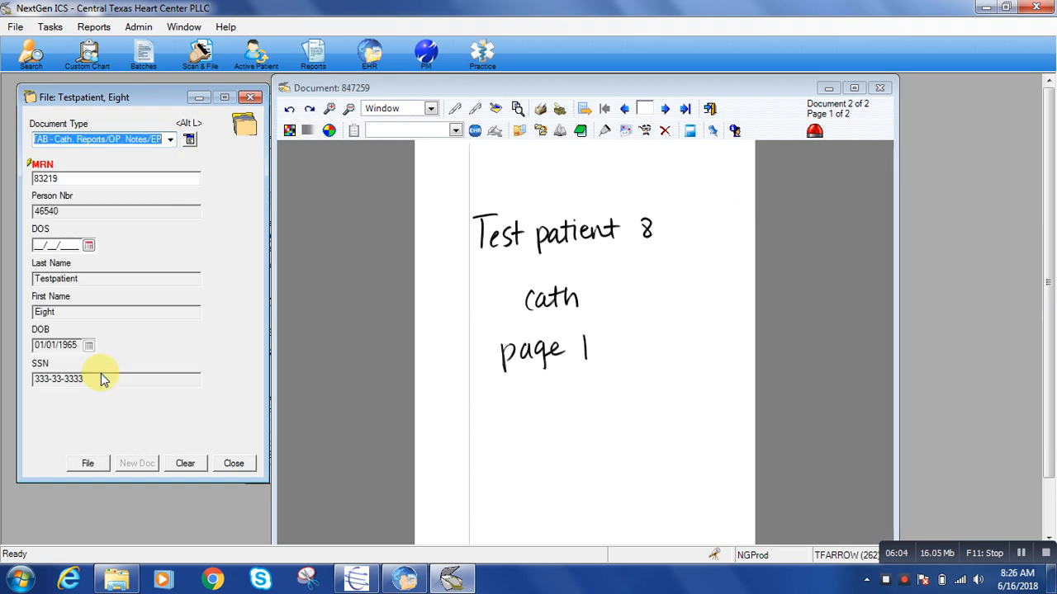
Set the cath document's date of service to 06/01/2018 and file its page
left_click(89, 246)
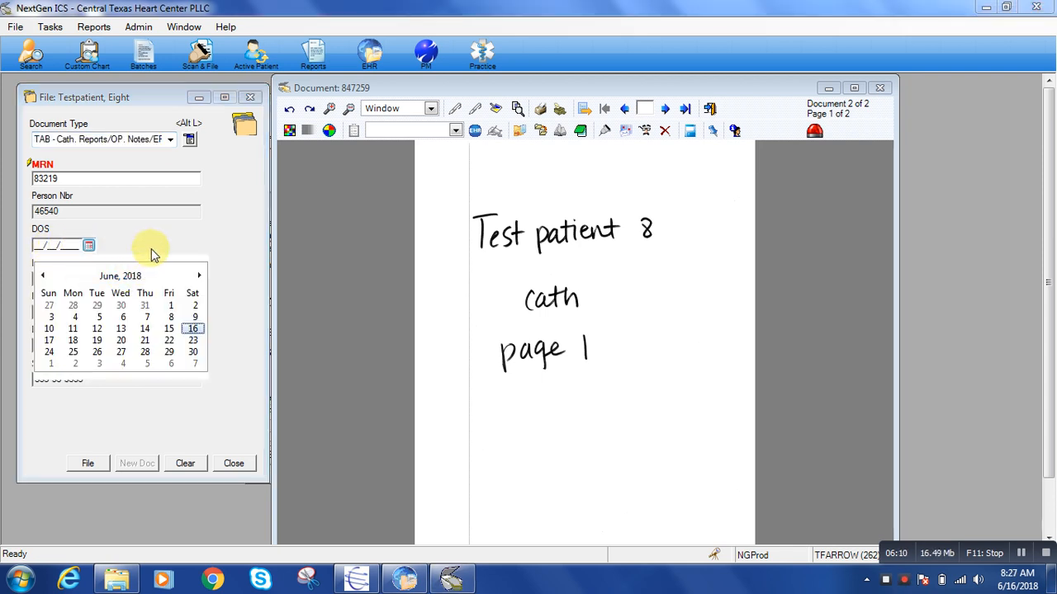
left_click(171, 309)
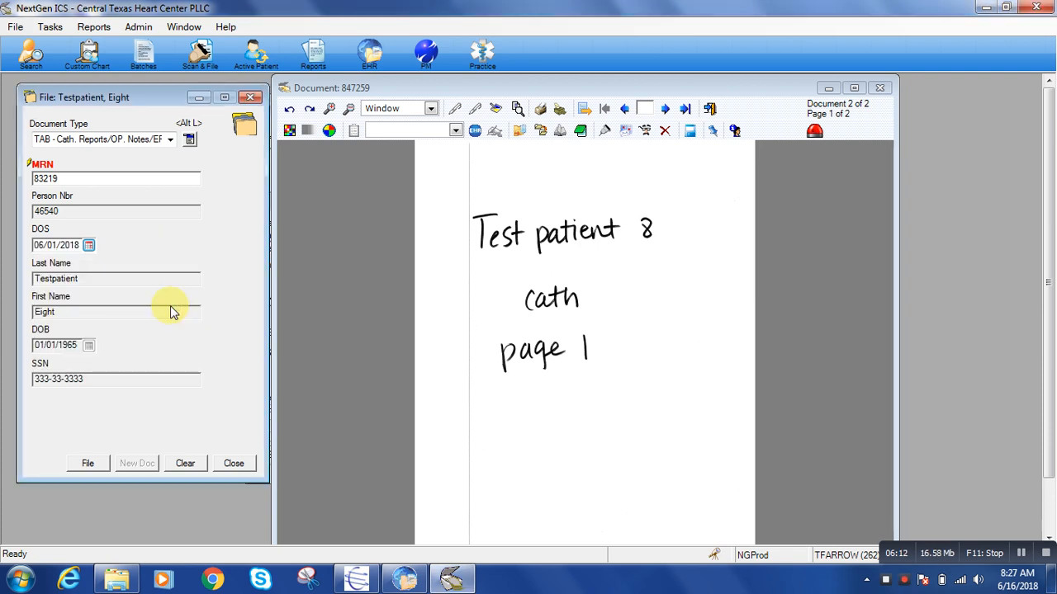
left_click(570, 323)
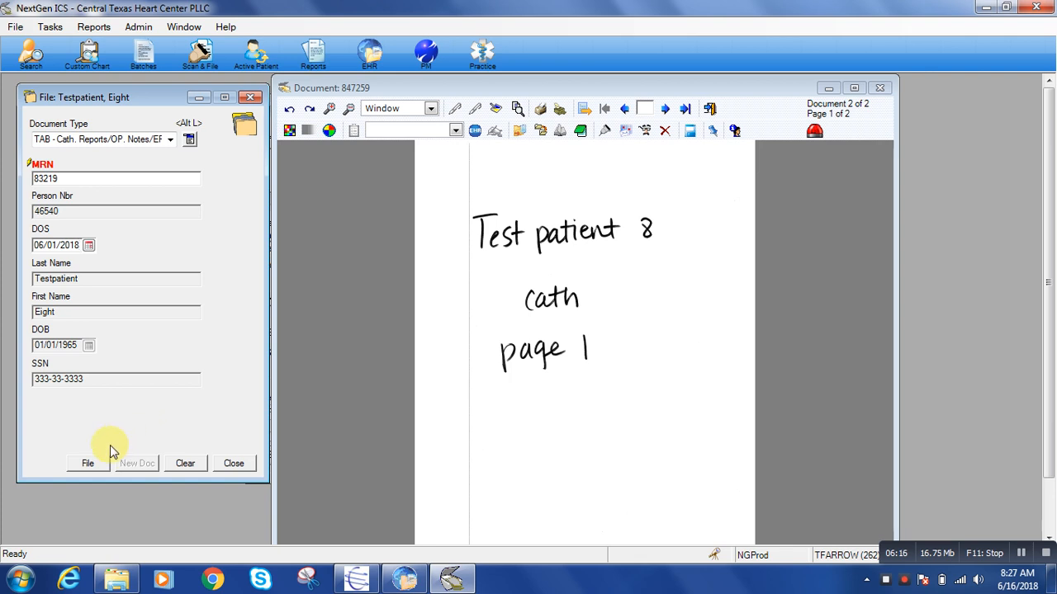
left_click(88, 465)
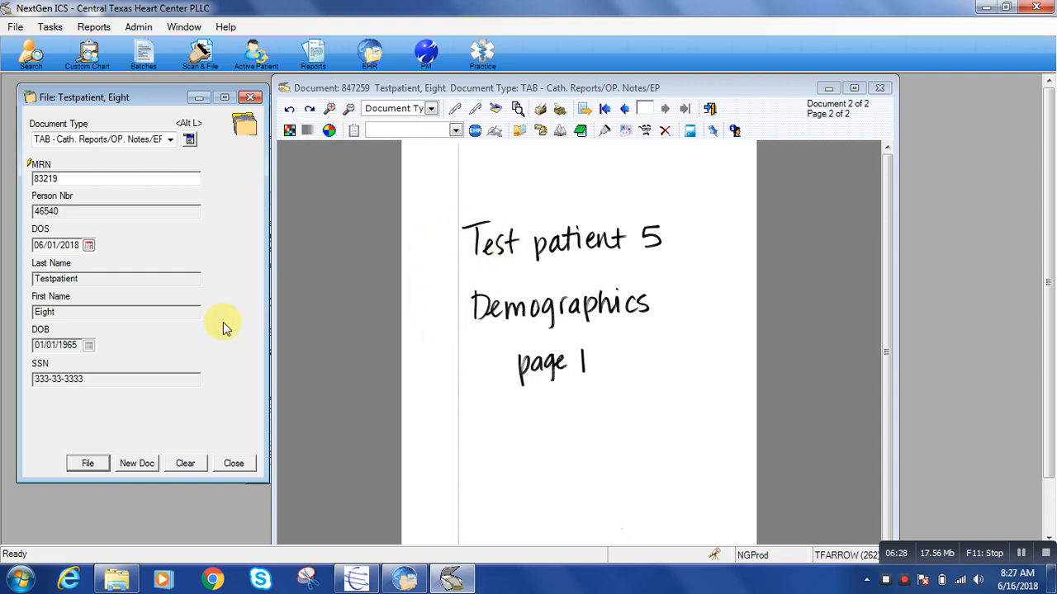
Start a new document at the demographics page and assign it to the patient named on the page through a last-name lookup
left_click(136, 464)
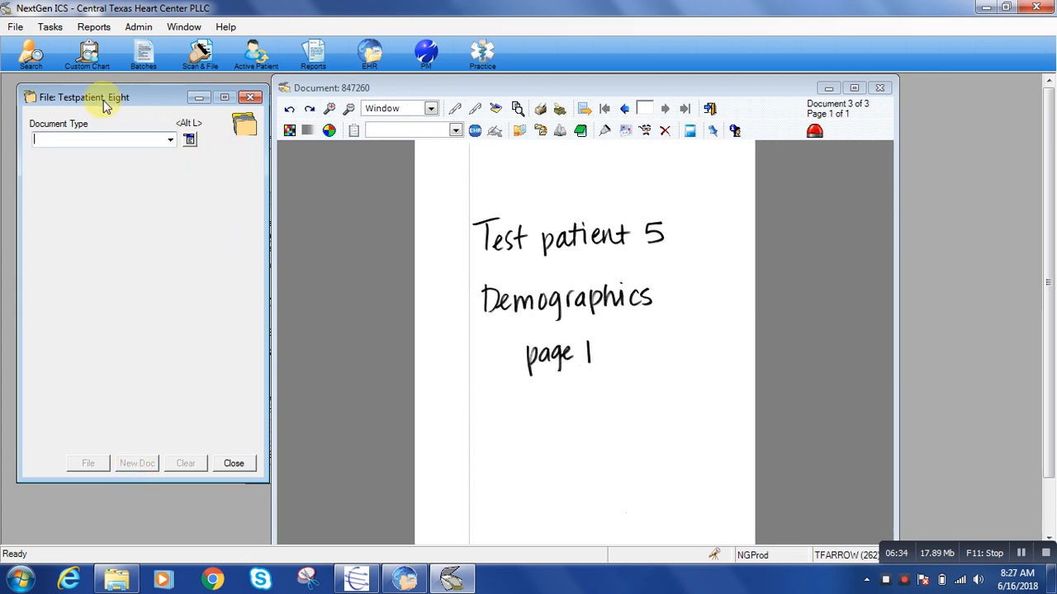
left_click(190, 140)
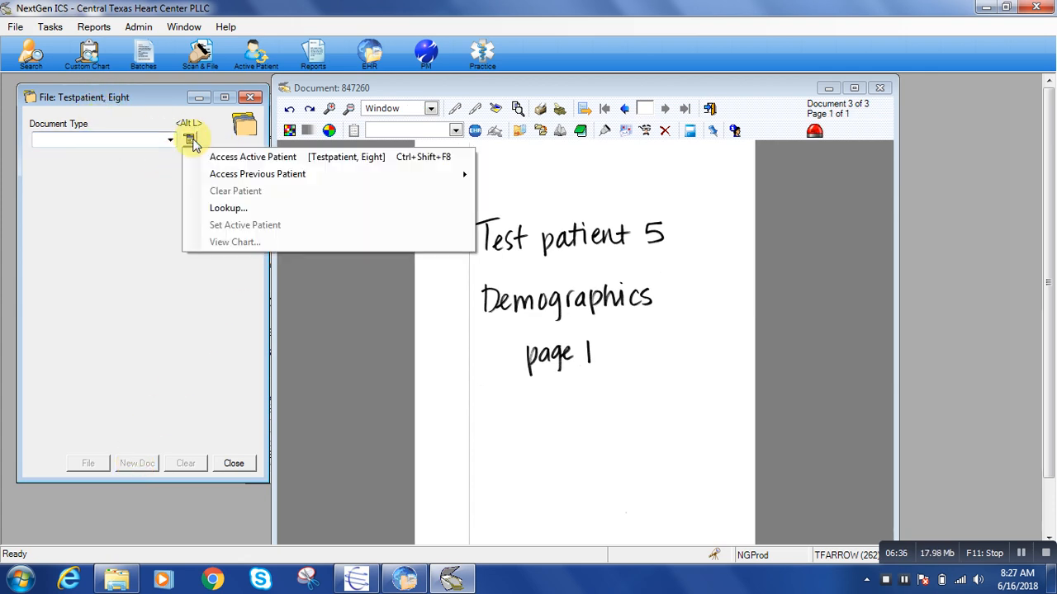
left_click(228, 210)
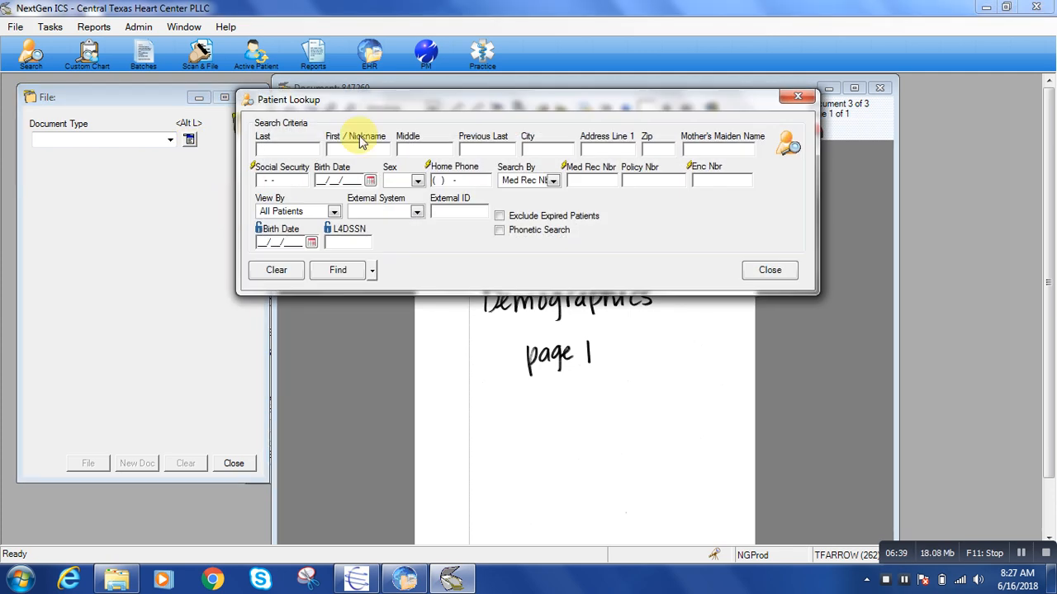
type("Testp")
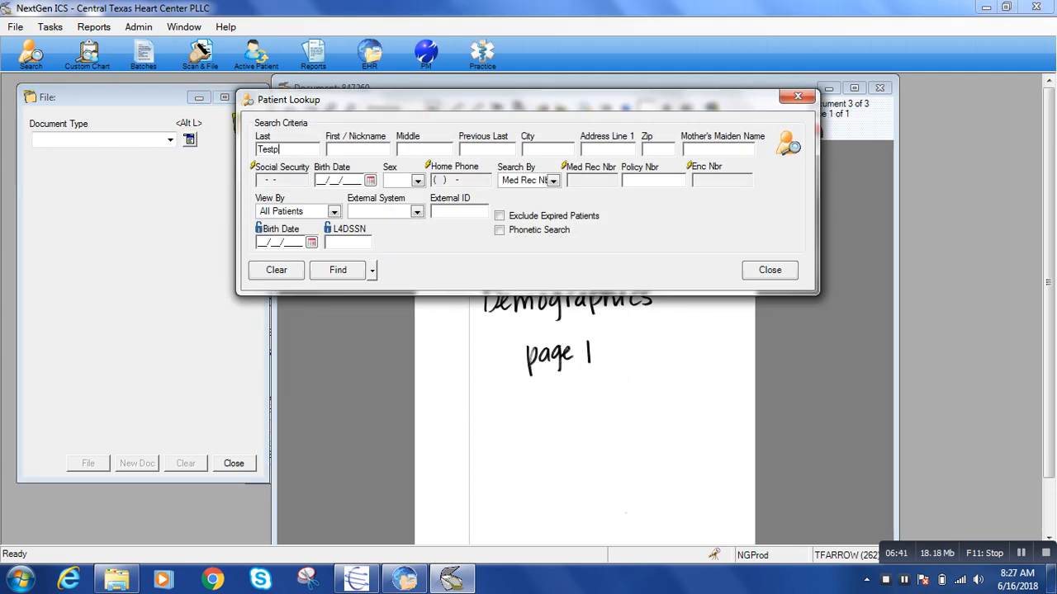
type("atient")
key("Return")
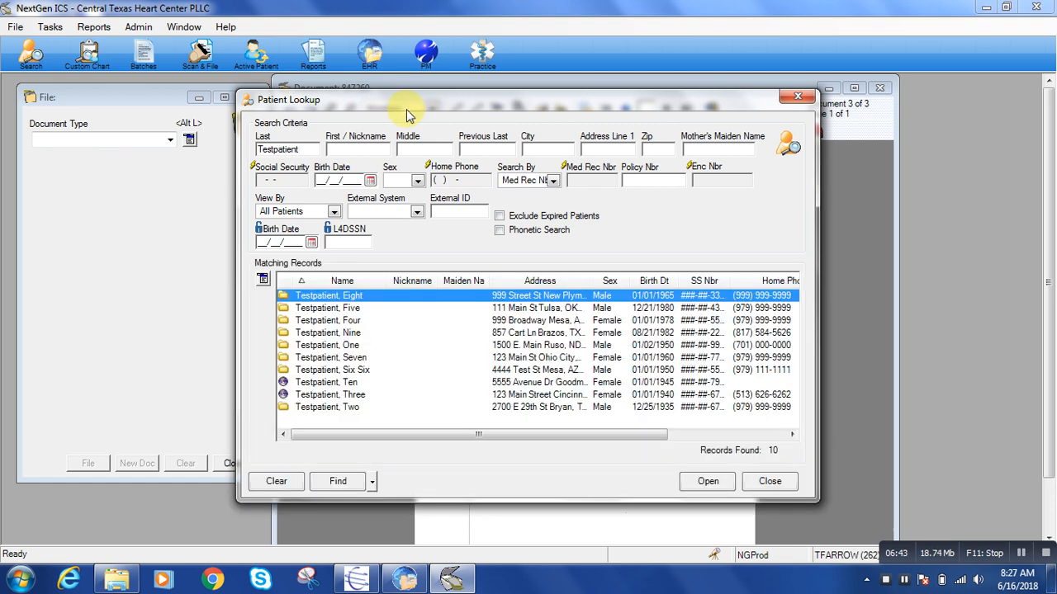
left_click(333, 311)
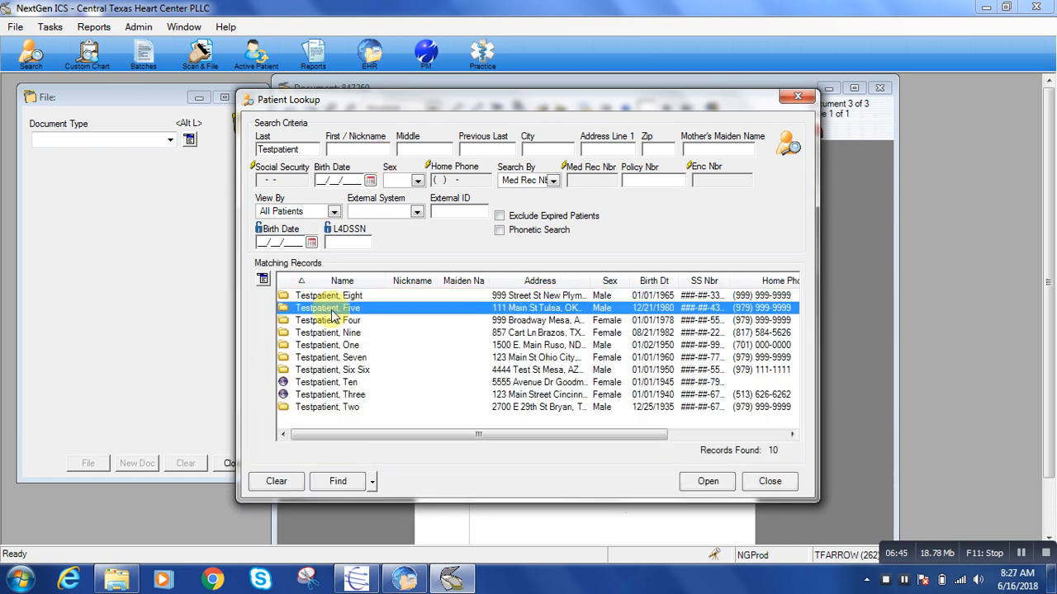
double_click(331, 312)
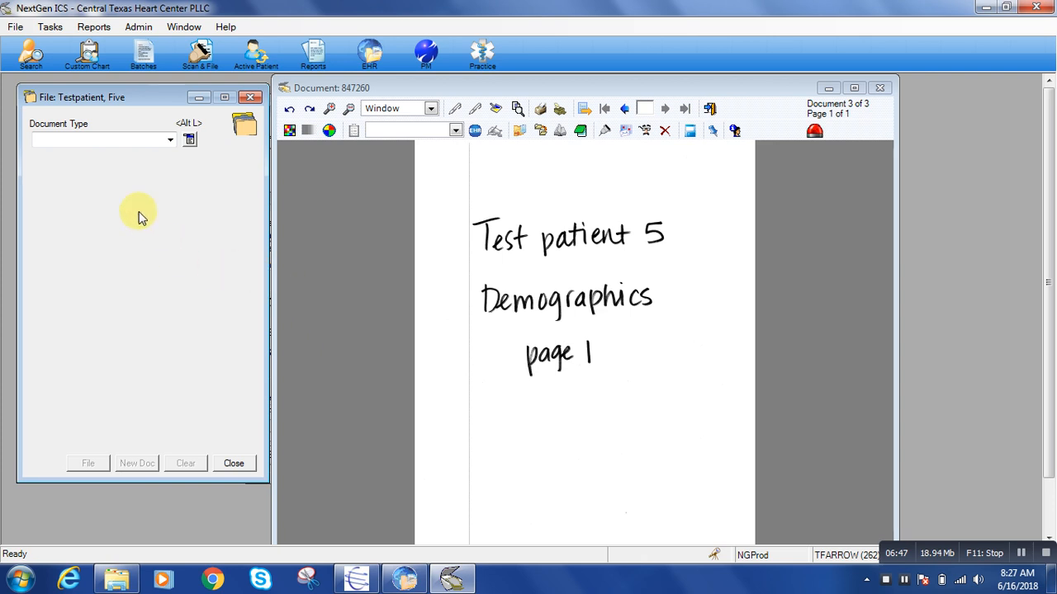
Set the document type to TAB - Demographics and the date of service to 04/01/2018
left_click(171, 141)
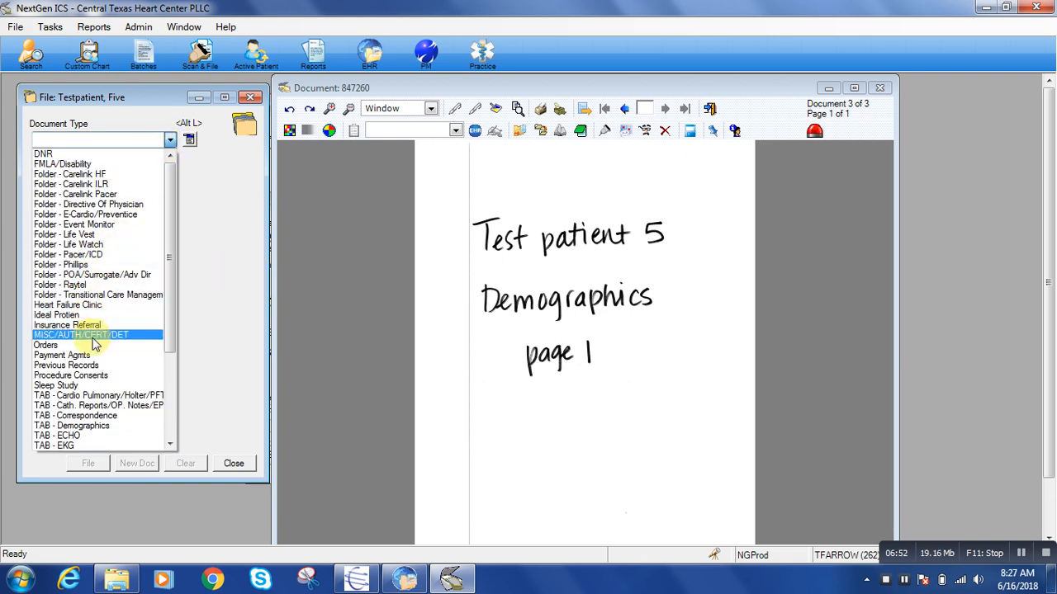
scroll(94, 343, "down", 1)
left_click(94, 401)
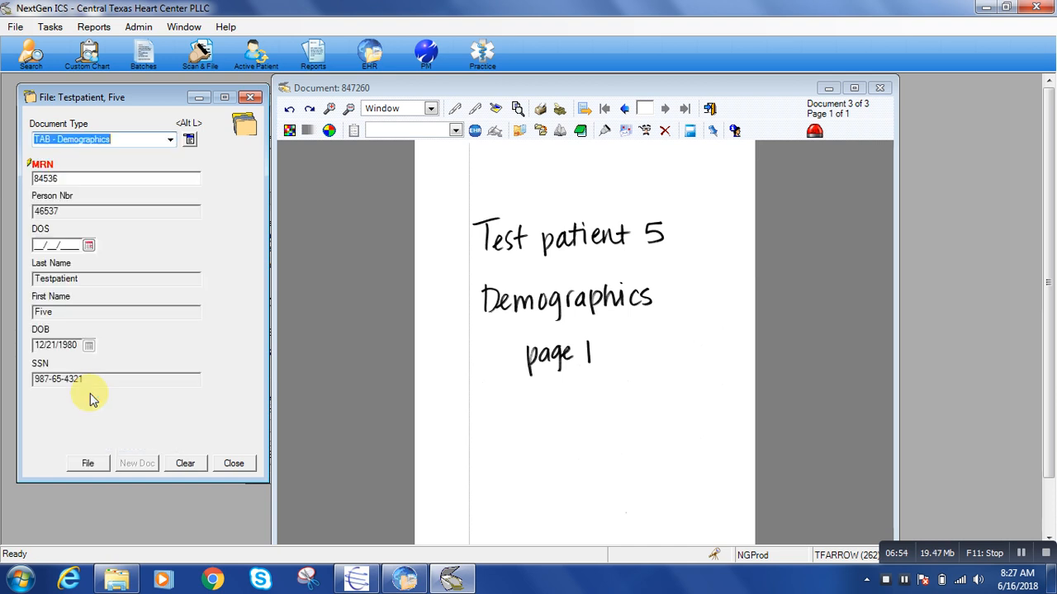
left_click(60, 248)
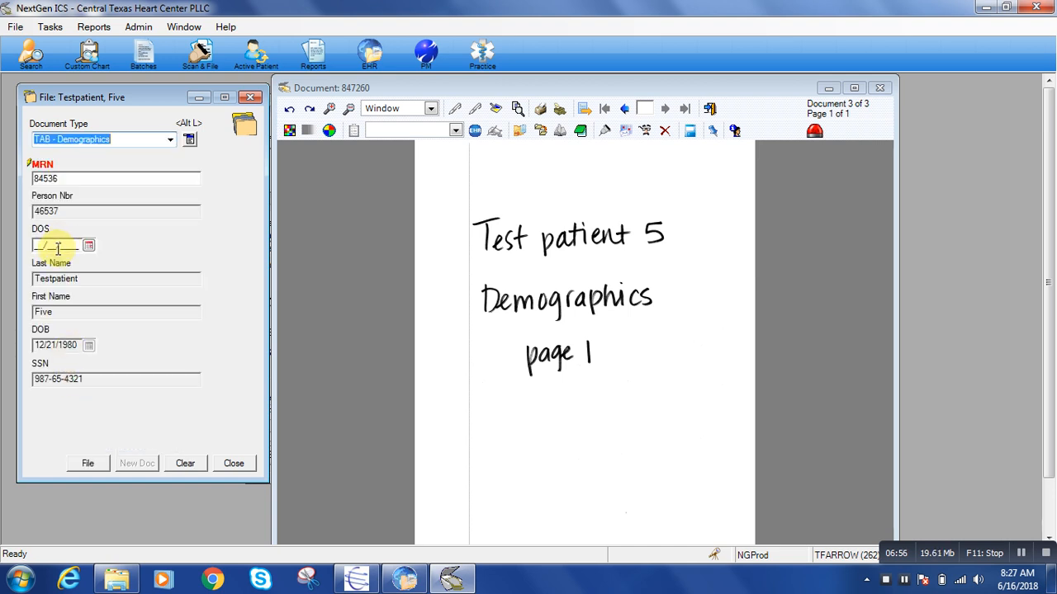
left_click(58, 248)
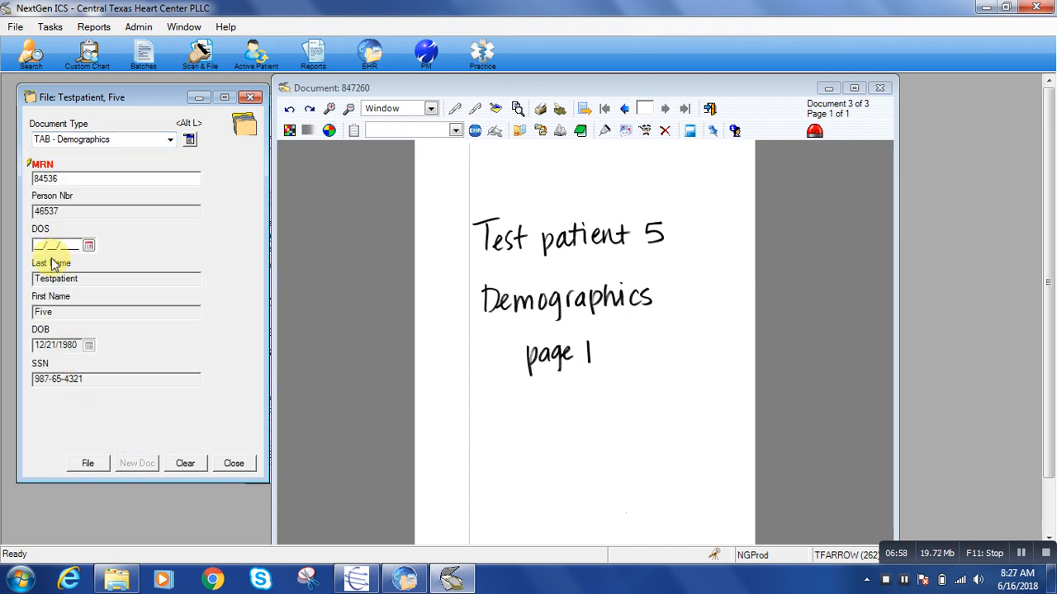
type("04/01/2018")
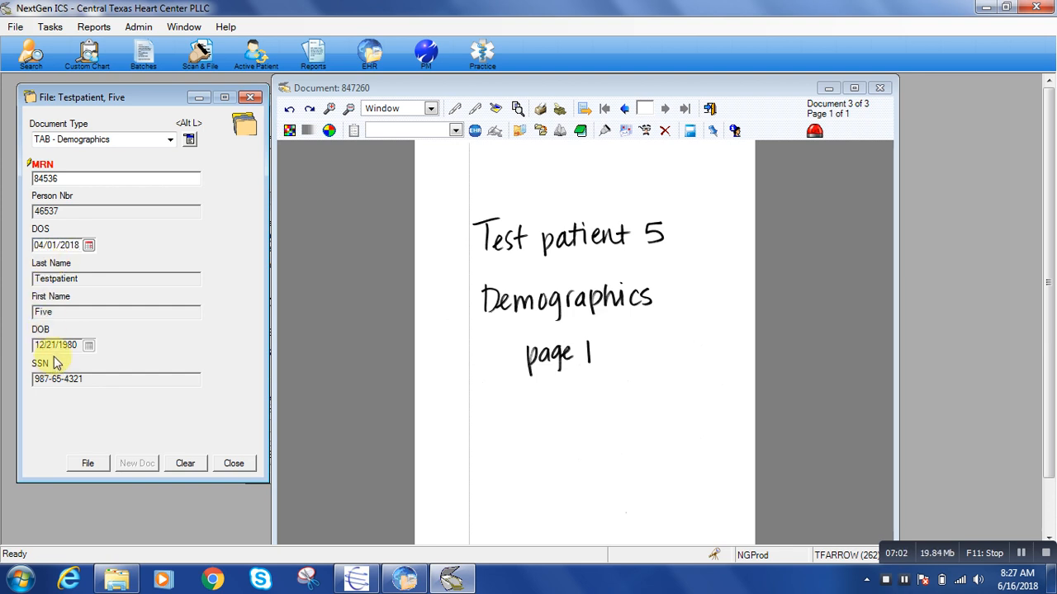
File the demographics page and post the batch's completed documents, closing the list of existing batches
left_click(83, 465)
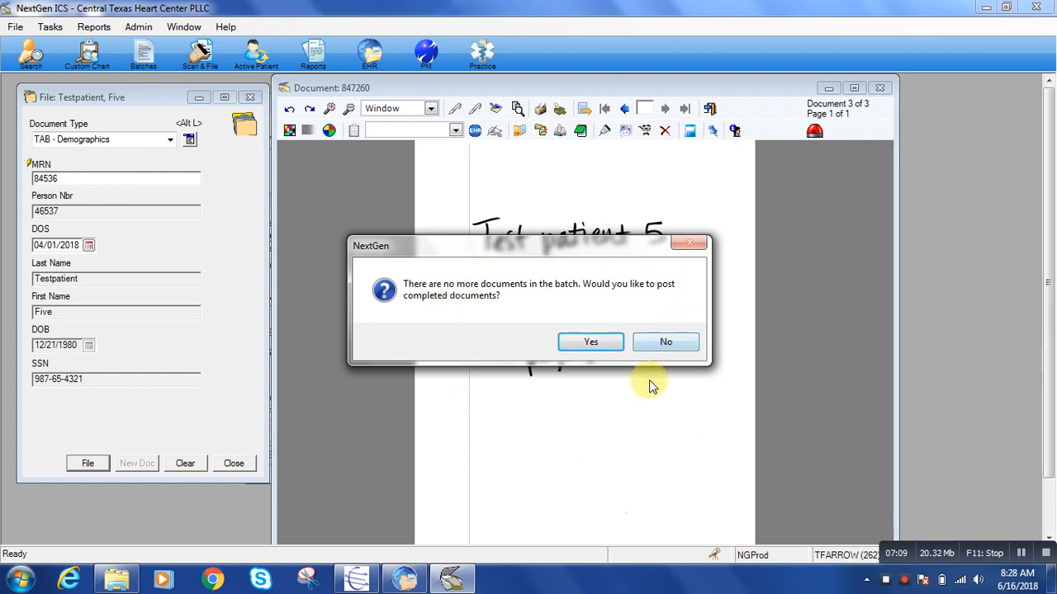
left_click(596, 343)
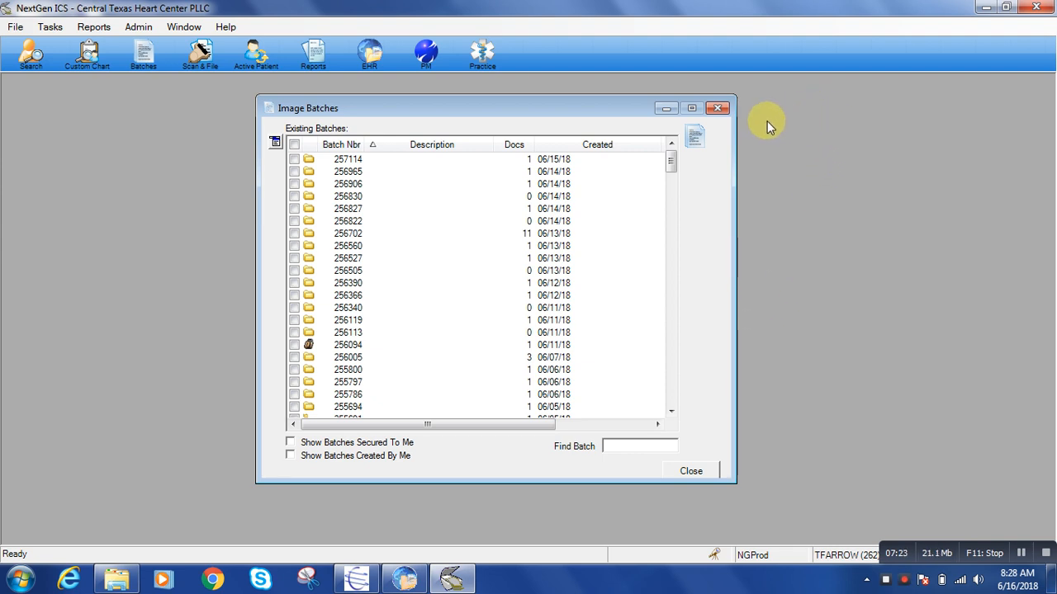
left_click(717, 109)
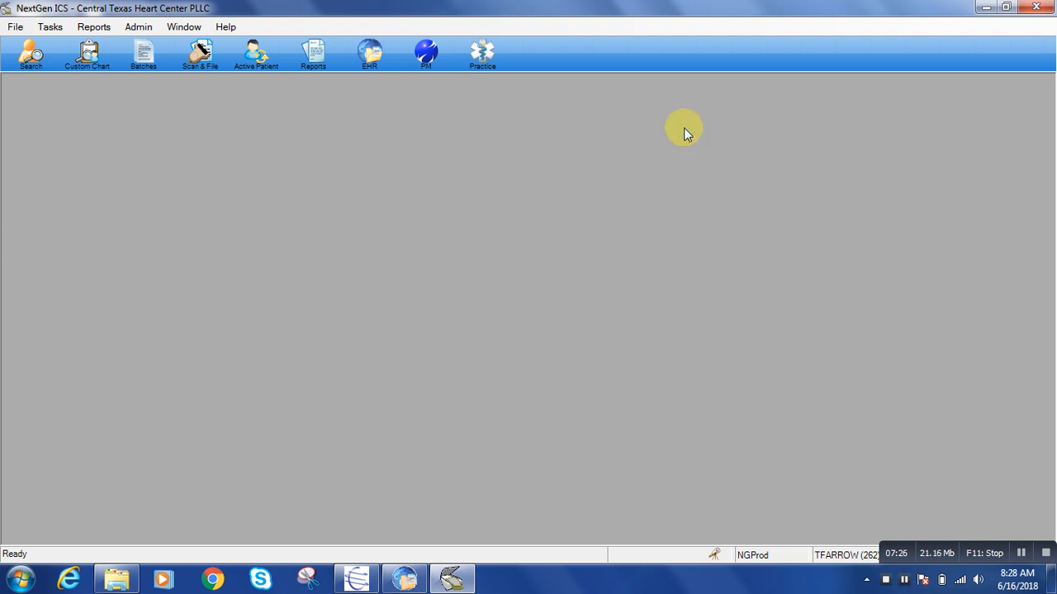
Start a new QuickScan batch and assign it to the previously accessed patient whose lab and cath pages were filed
left_click(206, 60)
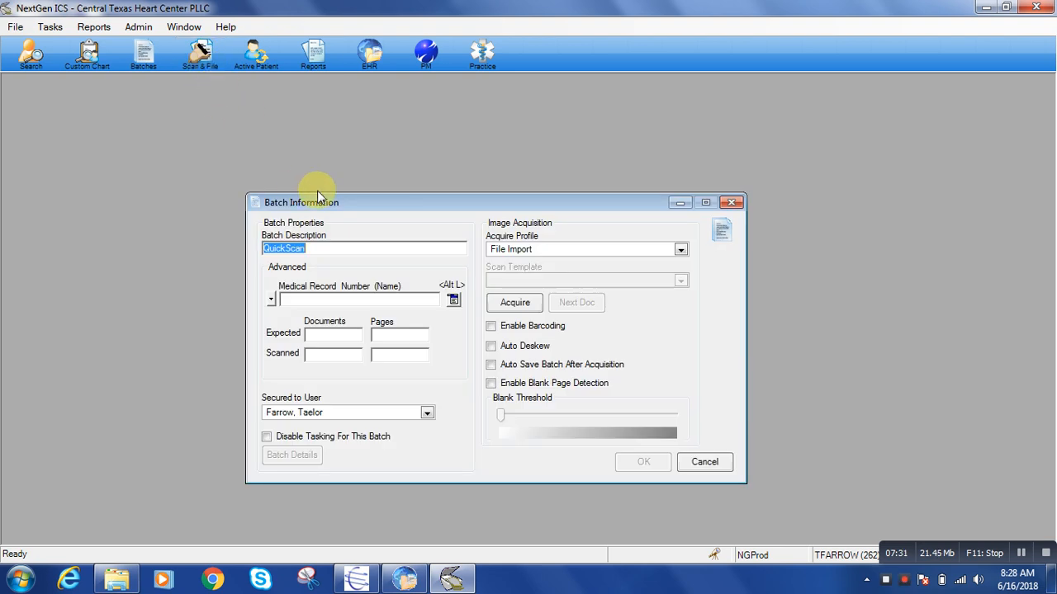
left_click(451, 302)
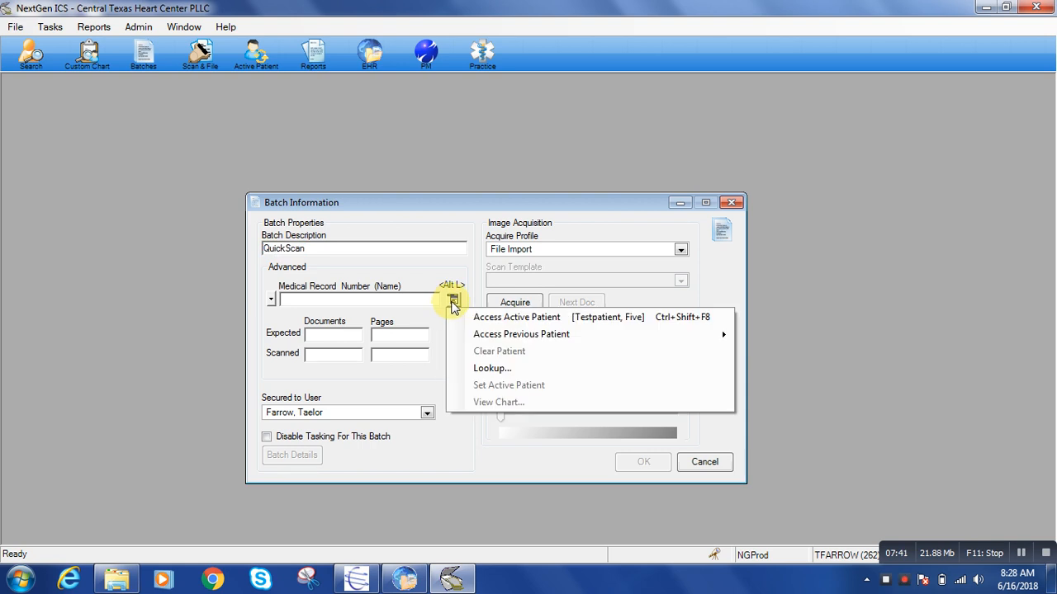
mouse_move(487, 337)
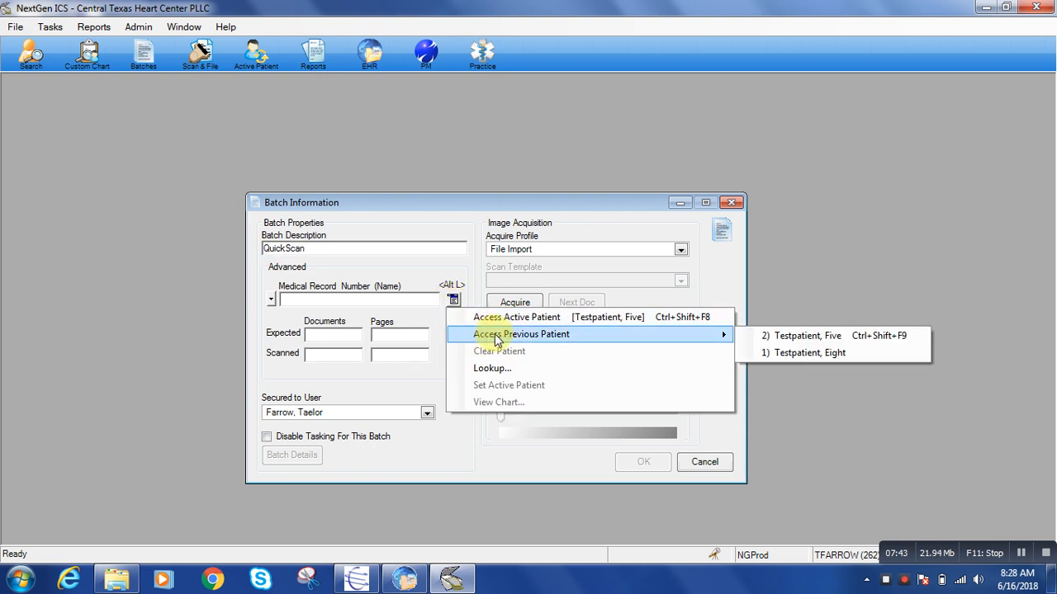
left_click(817, 353)
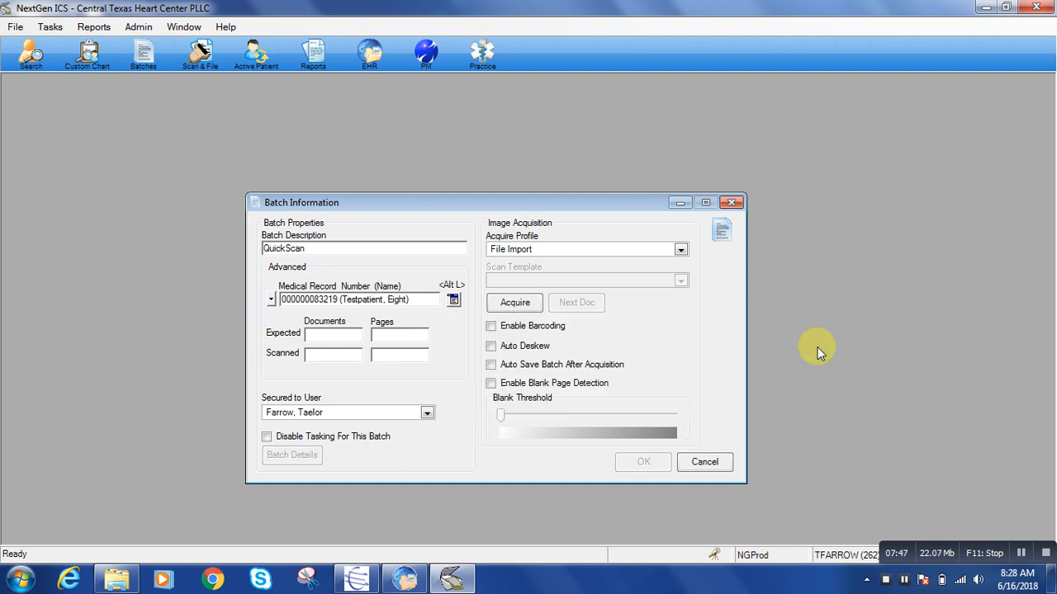
Acquire the batch's pages by importing the "test pc" PDF from the Scans folder
left_click(515, 303)
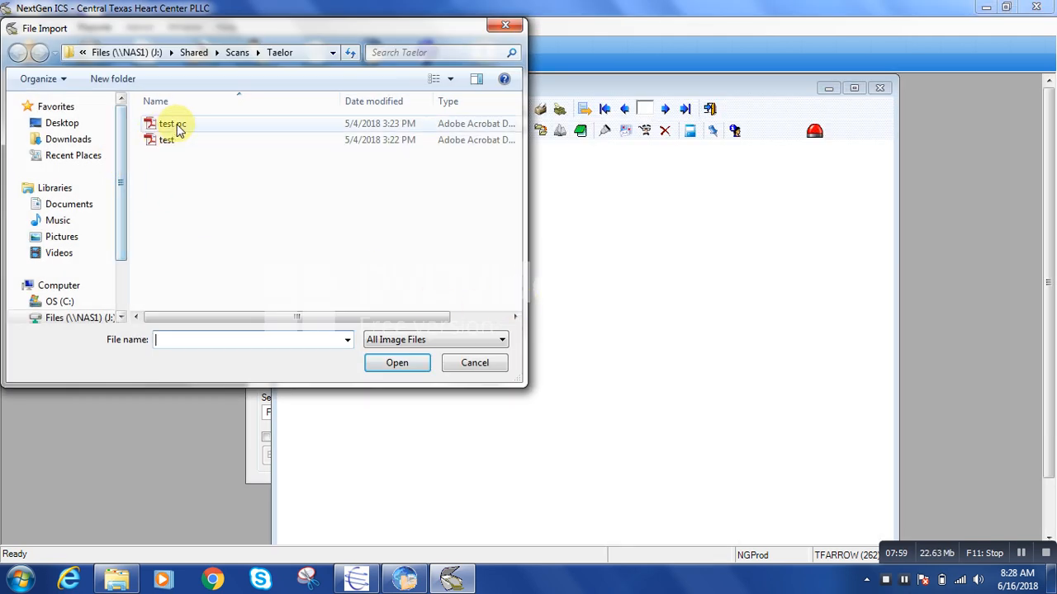
left_click(175, 126)
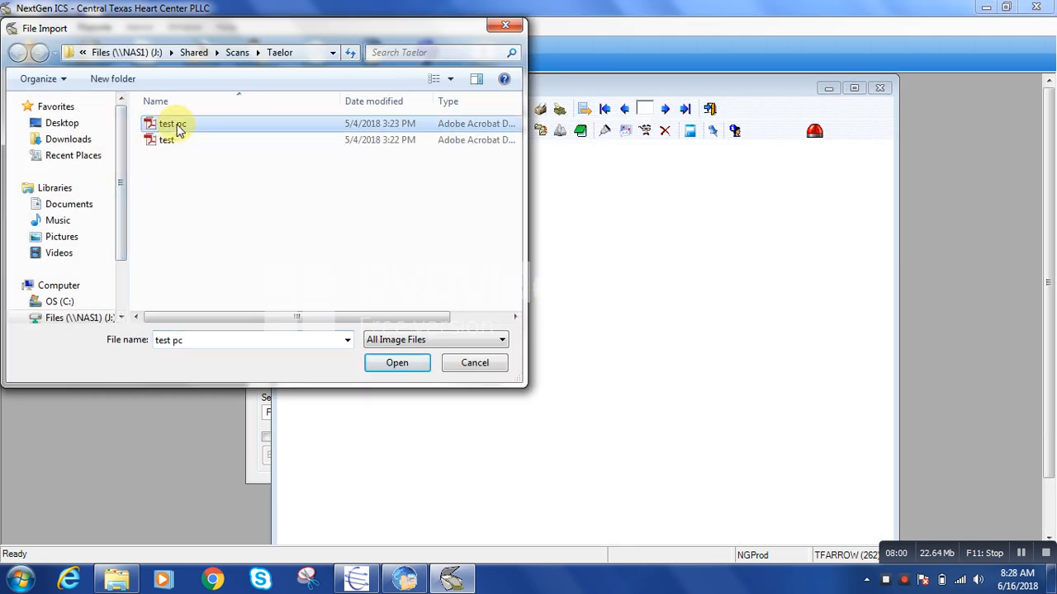
left_click(402, 363)
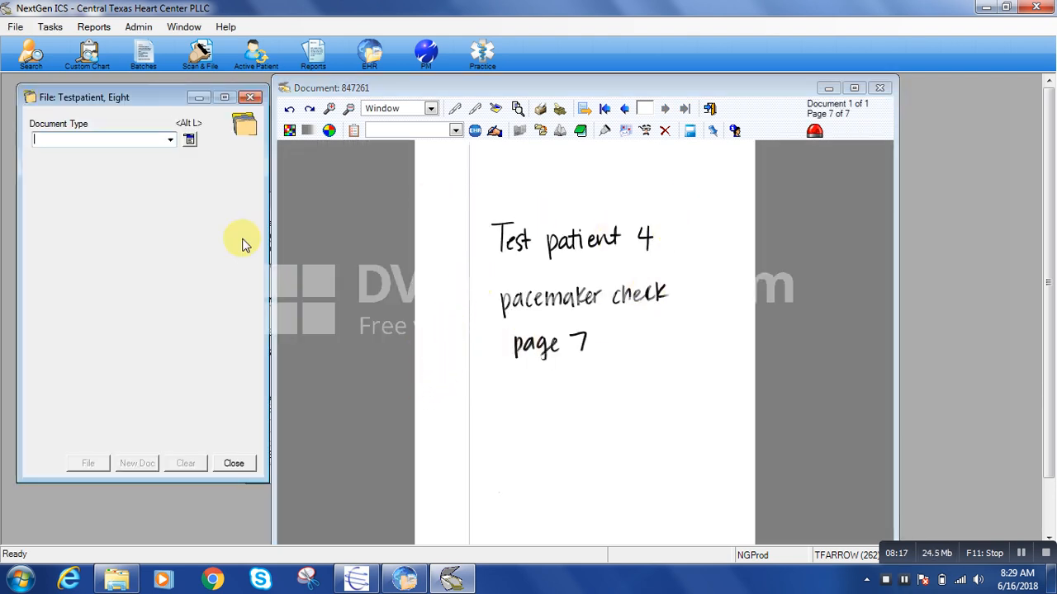
Look up patients by last name and switch the filing to the patient named on the pacemaker check pages
left_click(189, 140)
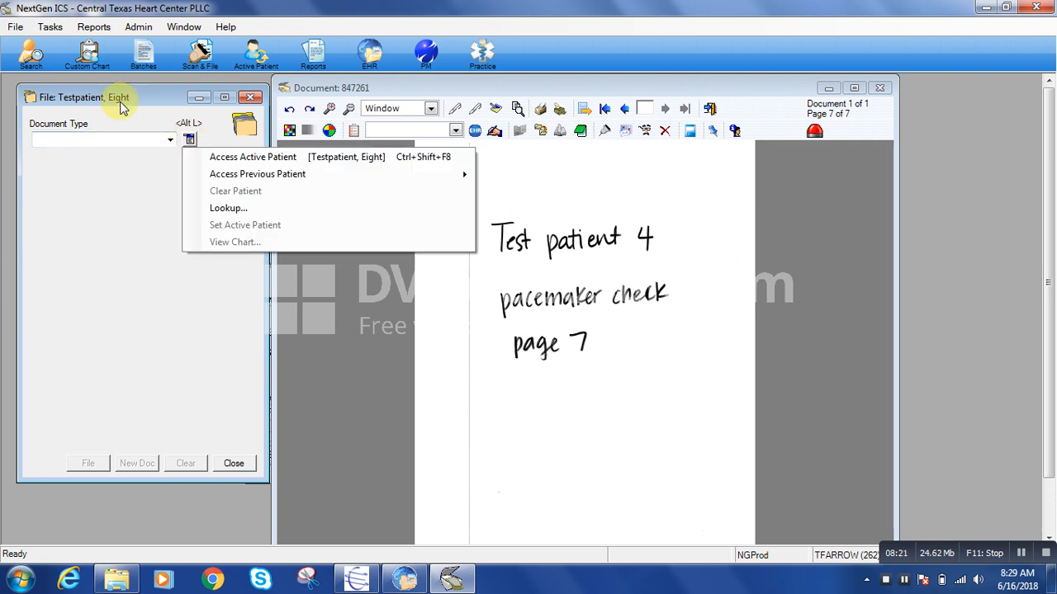
left_click(230, 209)
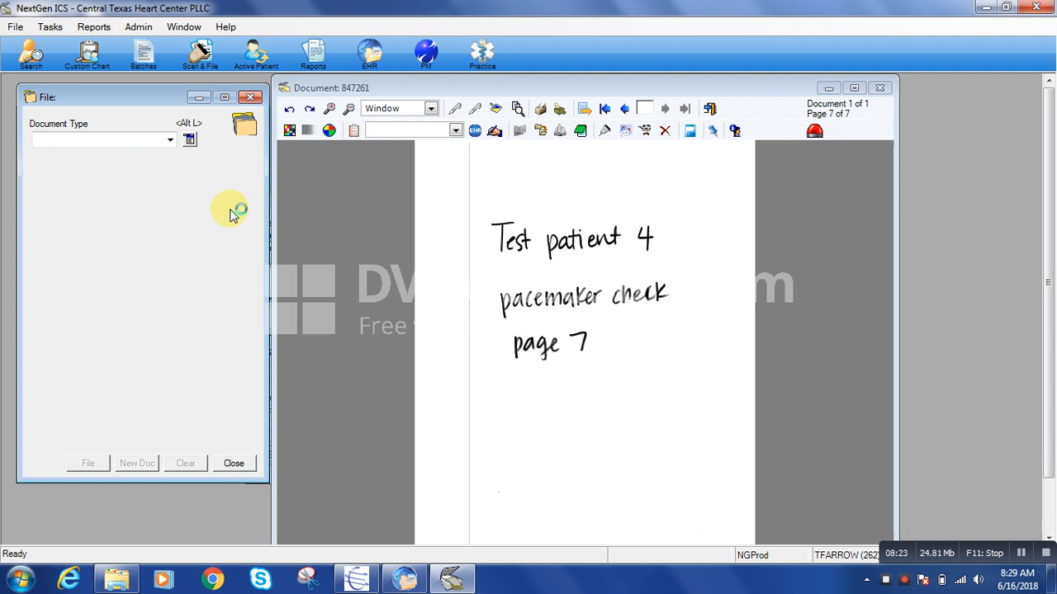
type("Test")
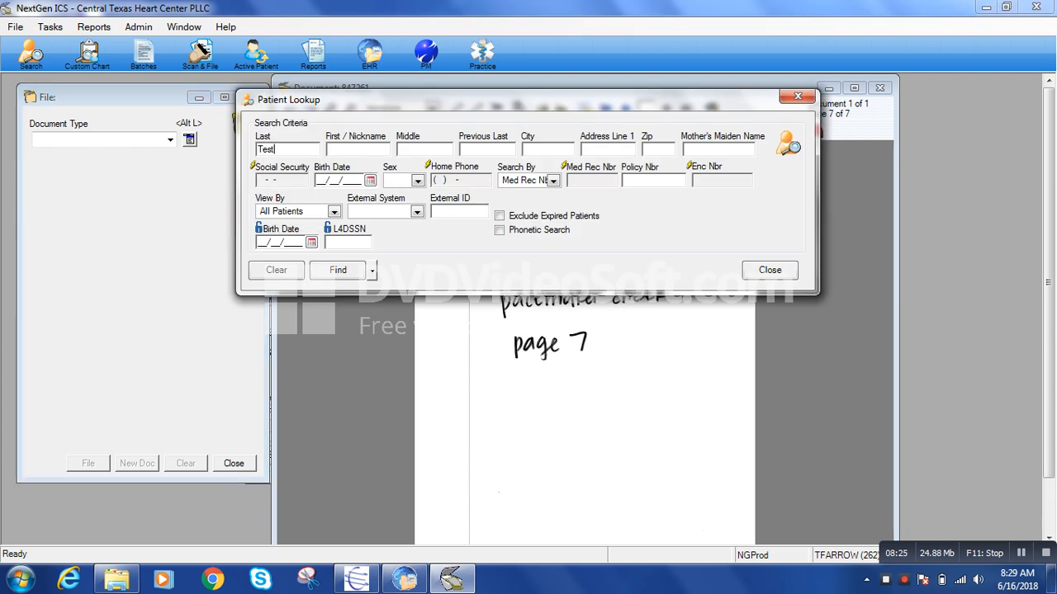
type("patient")
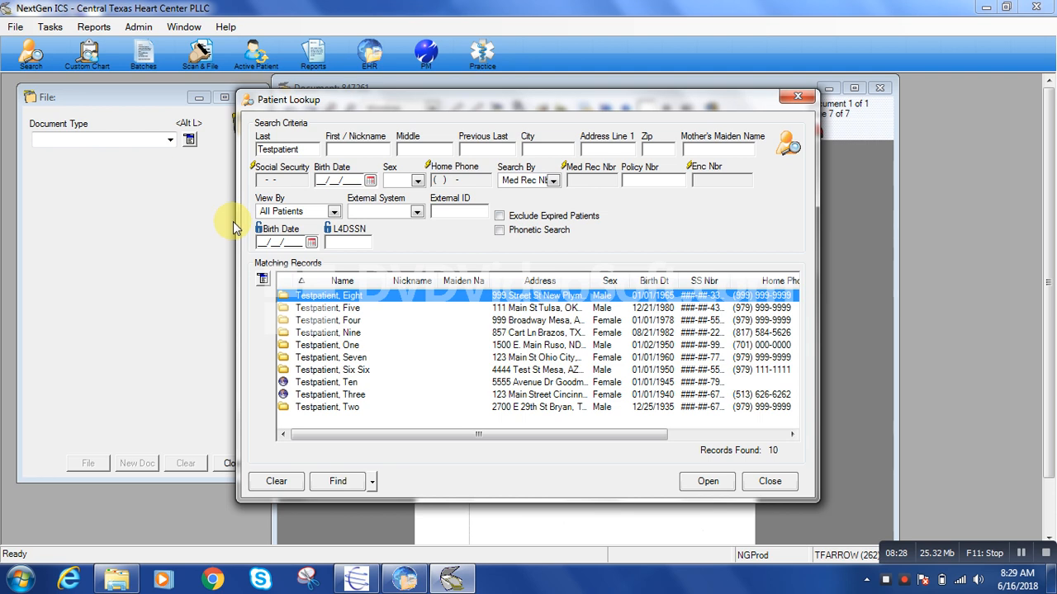
double_click(362, 320)
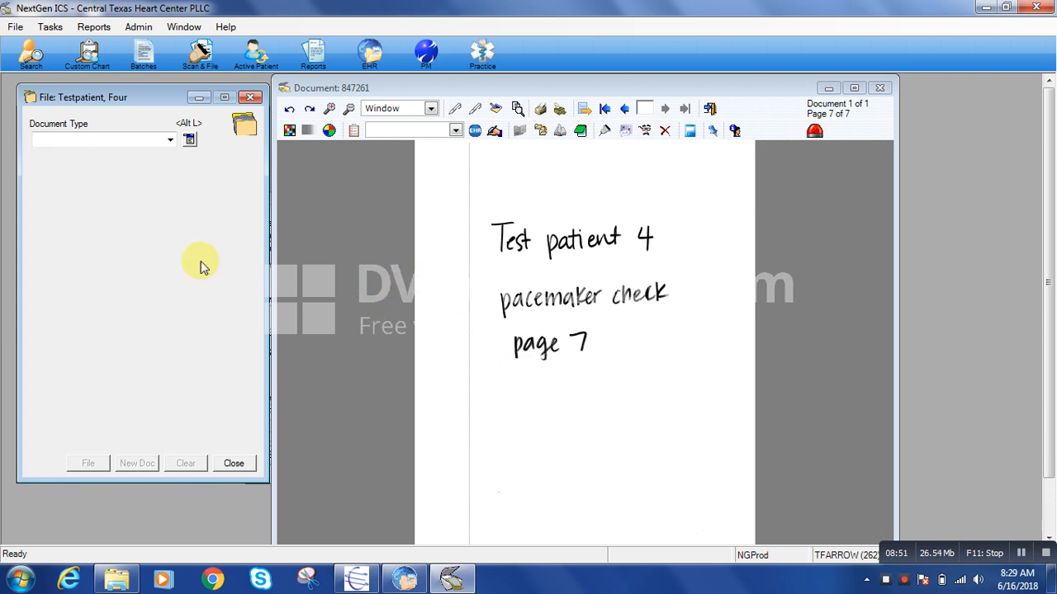
File the pacemaker check document as Folder - Pacer/ICD with date of service 05/01/2018
left_click(171, 144)
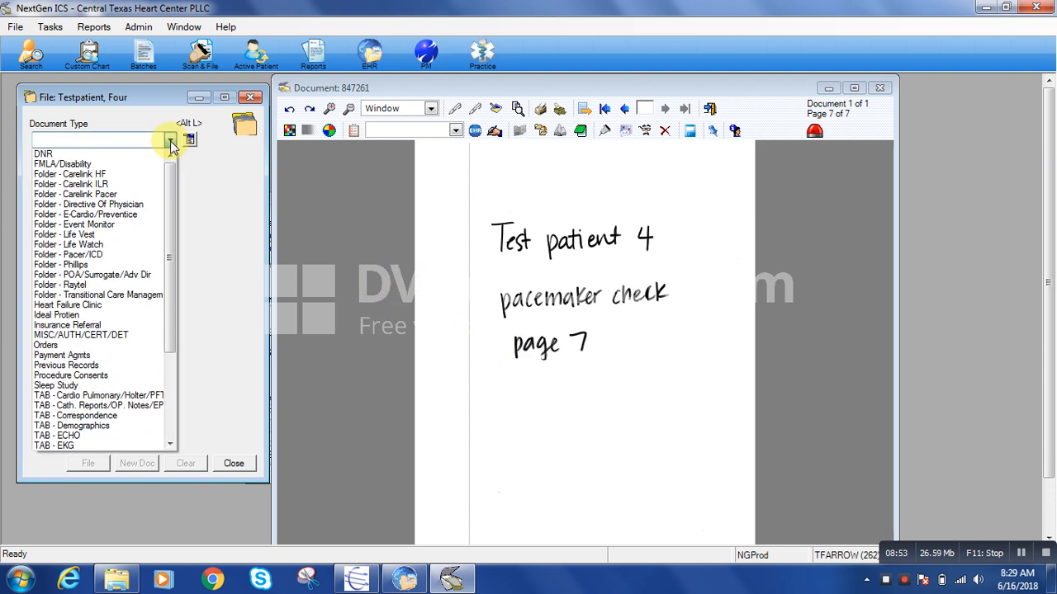
left_click(102, 255)
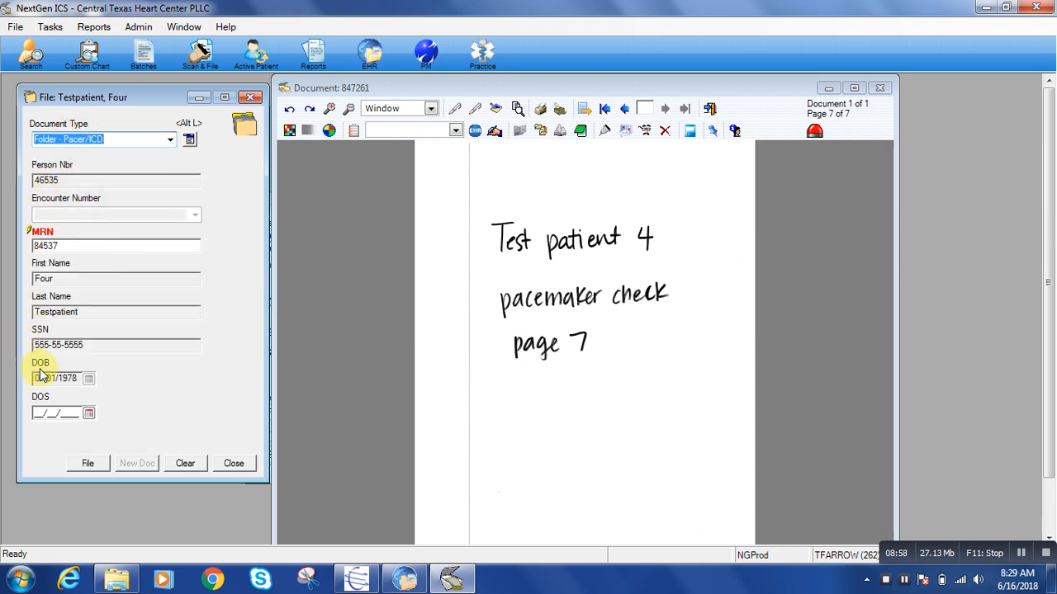
left_click(52, 412)
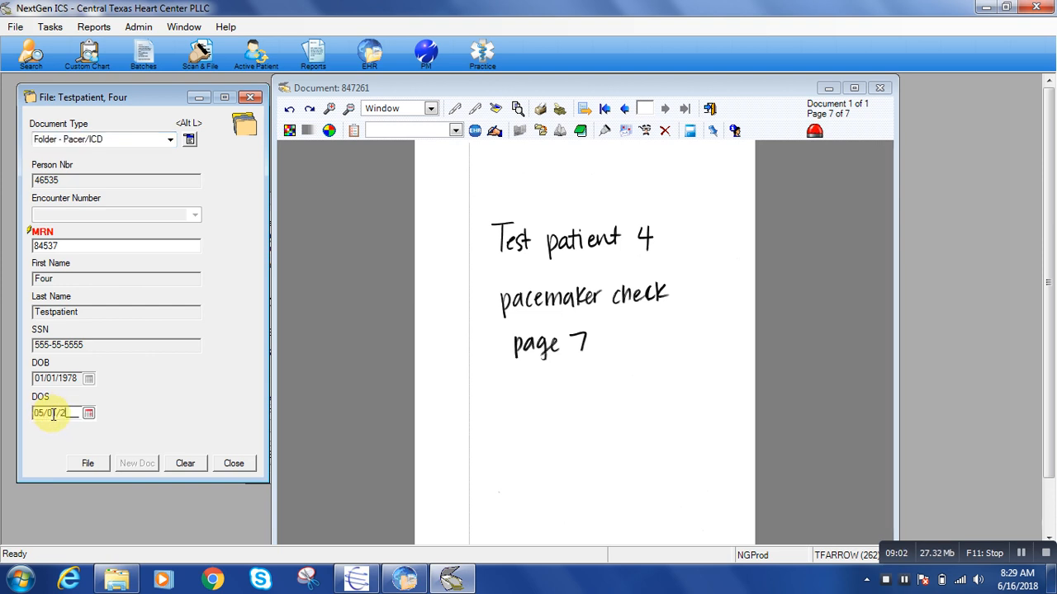
left_click(88, 465)
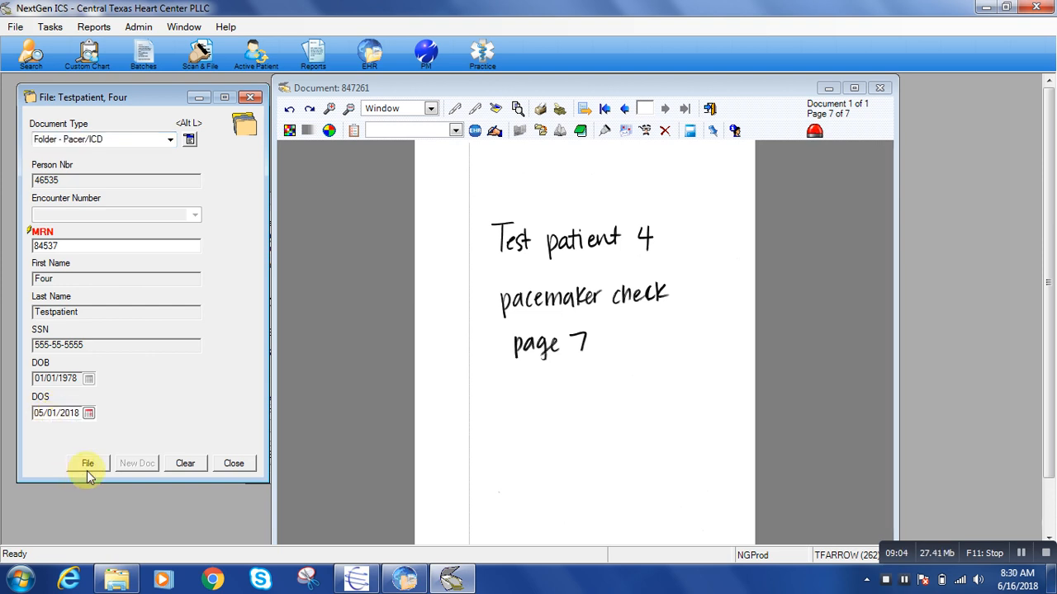